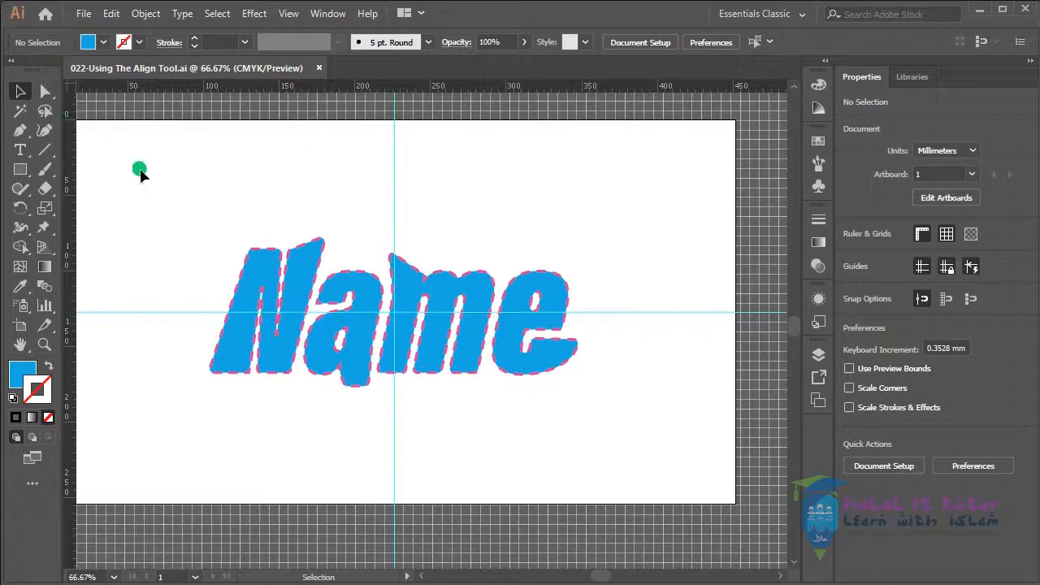
Step: Draw a rectangle about 78 mm wide and 102 mm high in the artboard's upper-left area
drag(317, 309, 442, 309)
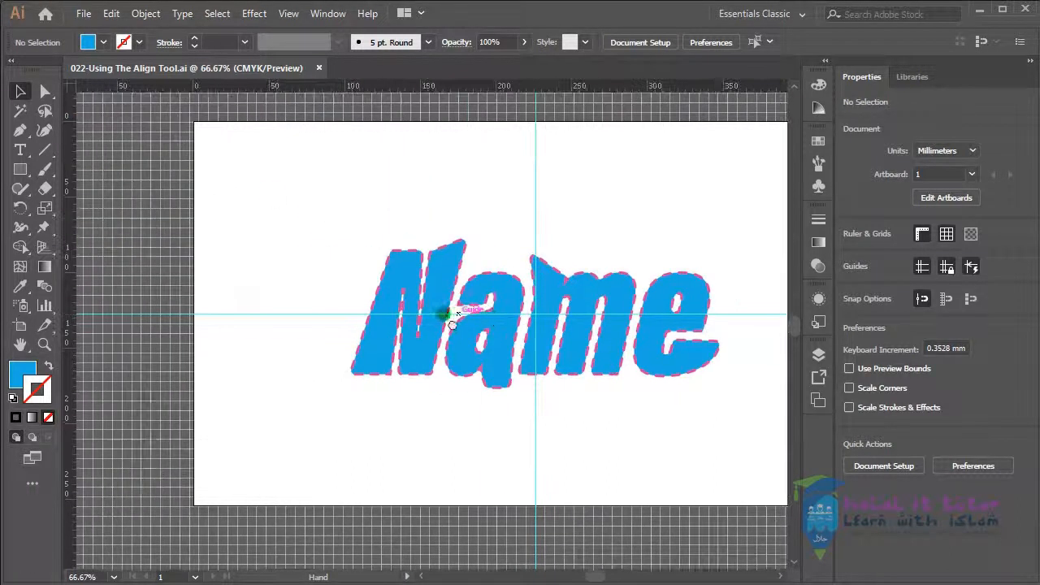
click(20, 171)
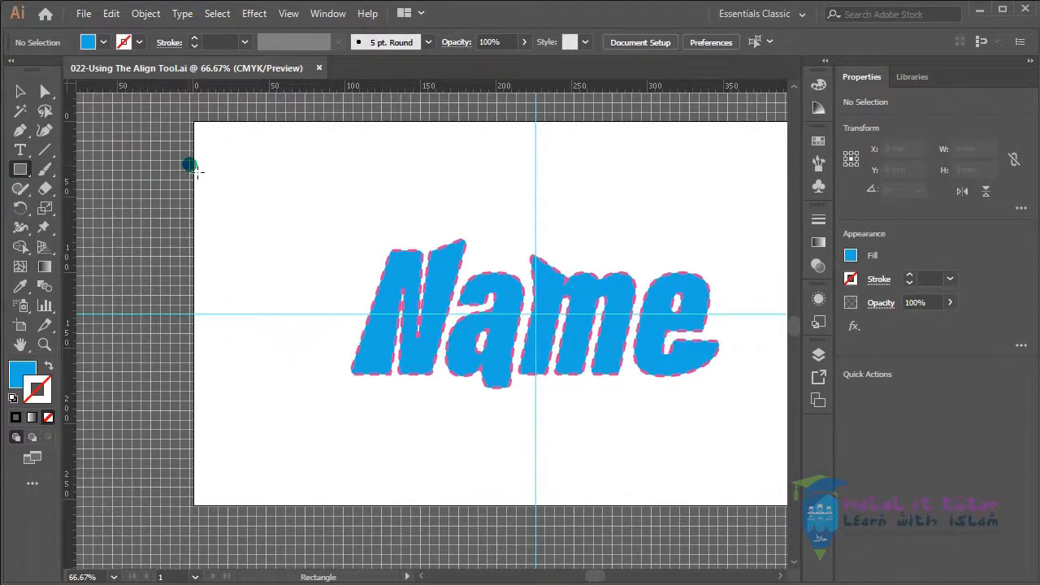
drag(221, 152, 336, 300)
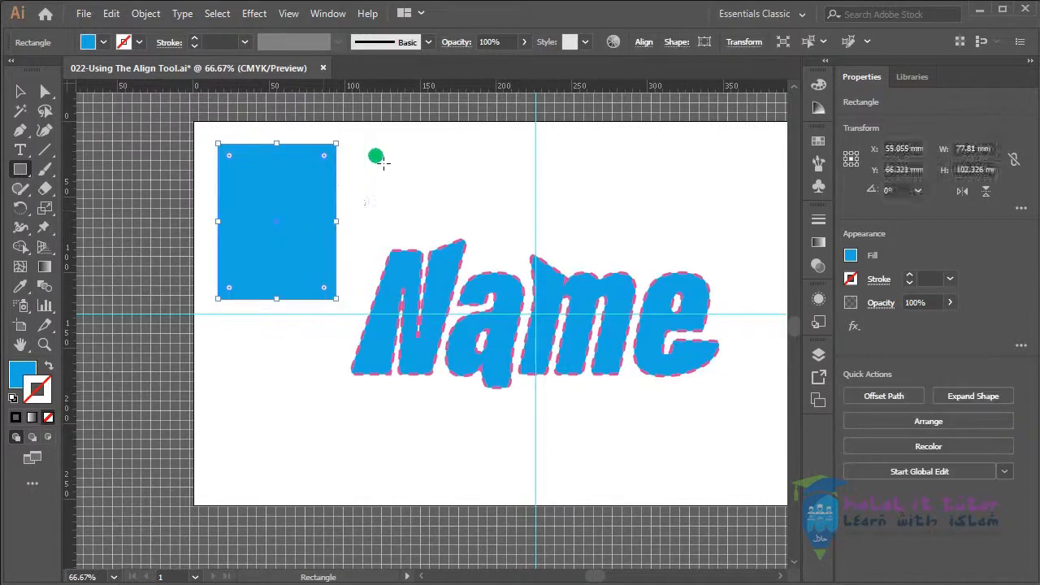
Step: Fill the new rectangle with the pale blue colour E1F9FF
double_click(27, 375)
drag(341, 225, 325, 210)
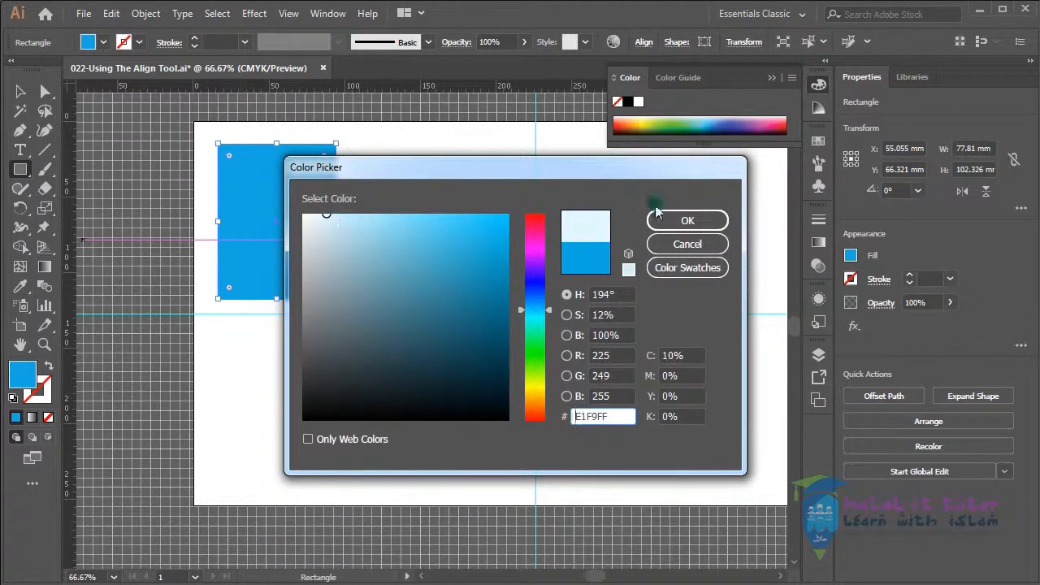
click(688, 220)
click(21, 91)
click(379, 179)
click(321, 270)
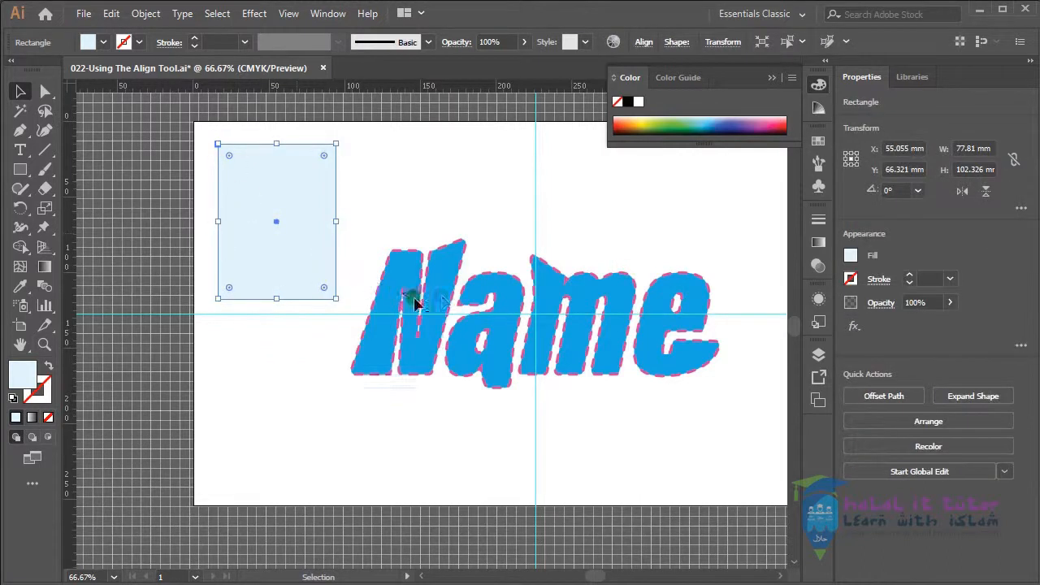
Step: Try moving the blue Name lettering over the pale rectangle without its dashed outline, and undo the move
click(474, 309)
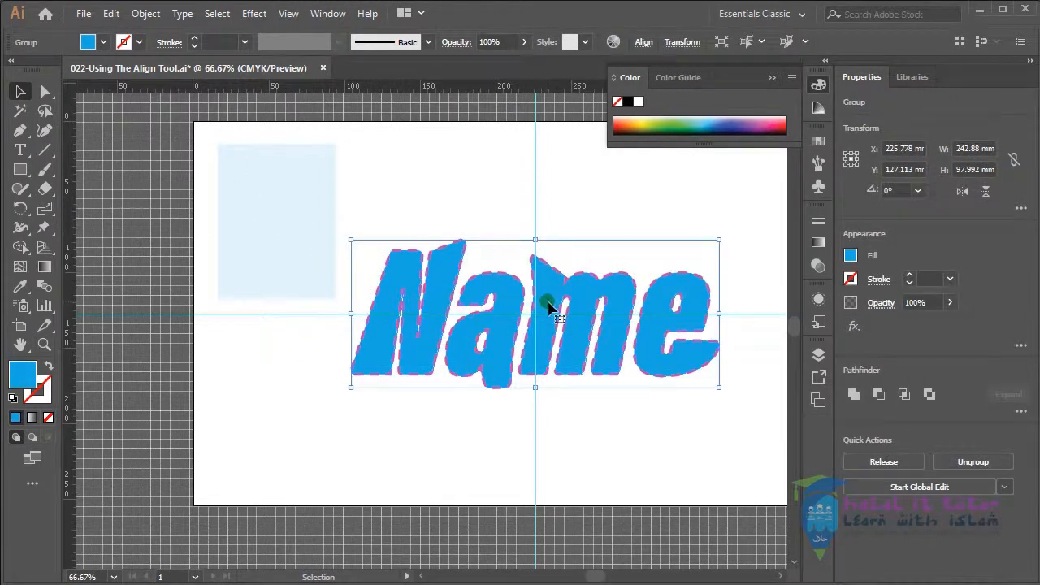
drag(543, 295, 406, 276)
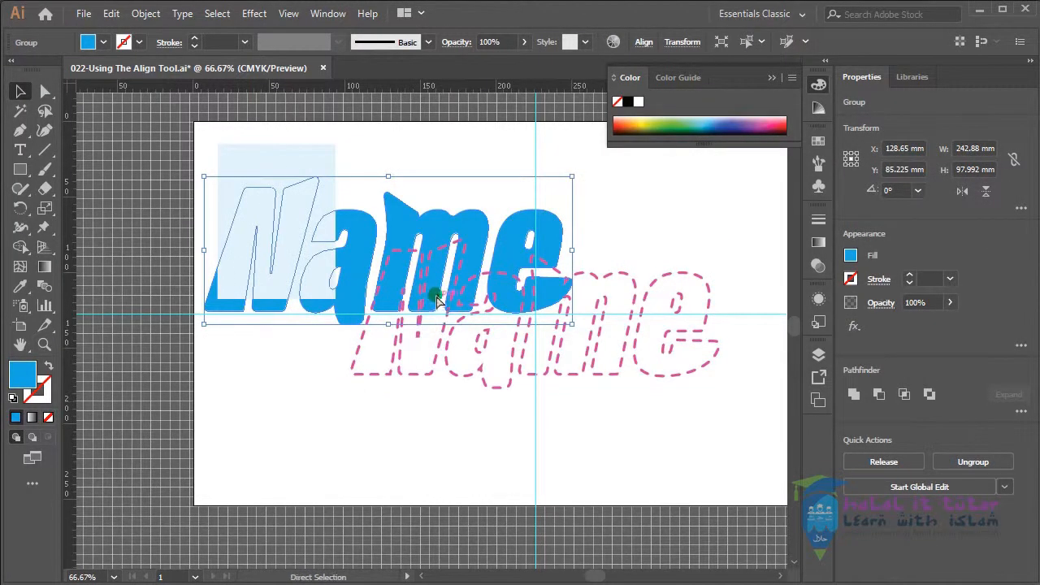
key(ctrl+z)
click(421, 189)
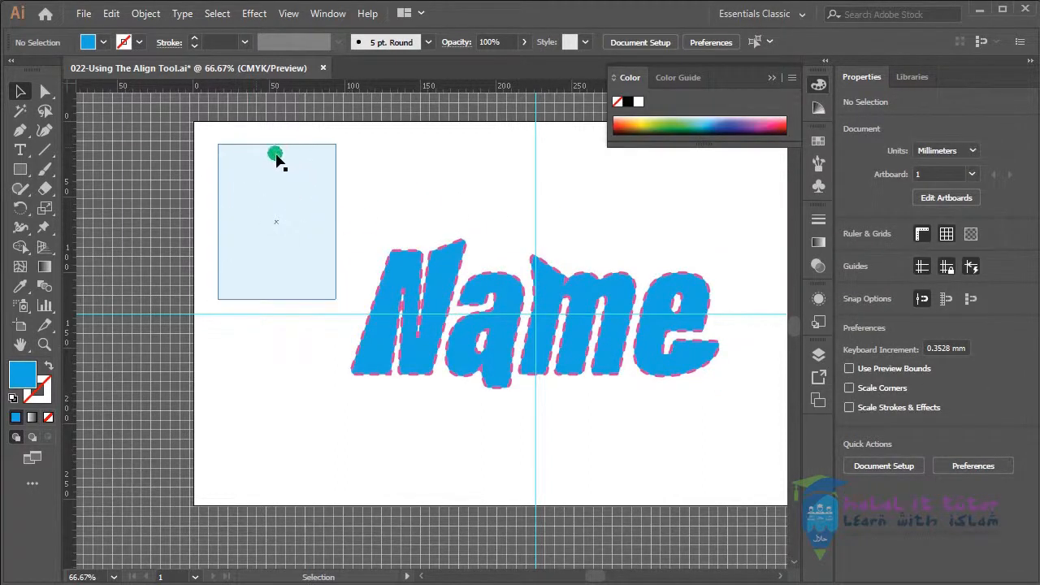
Step: Try moving the blue lettering straight up away from its dashed outline, and undo the move
drag(273, 168, 418, 181)
drag(443, 264, 446, 180)
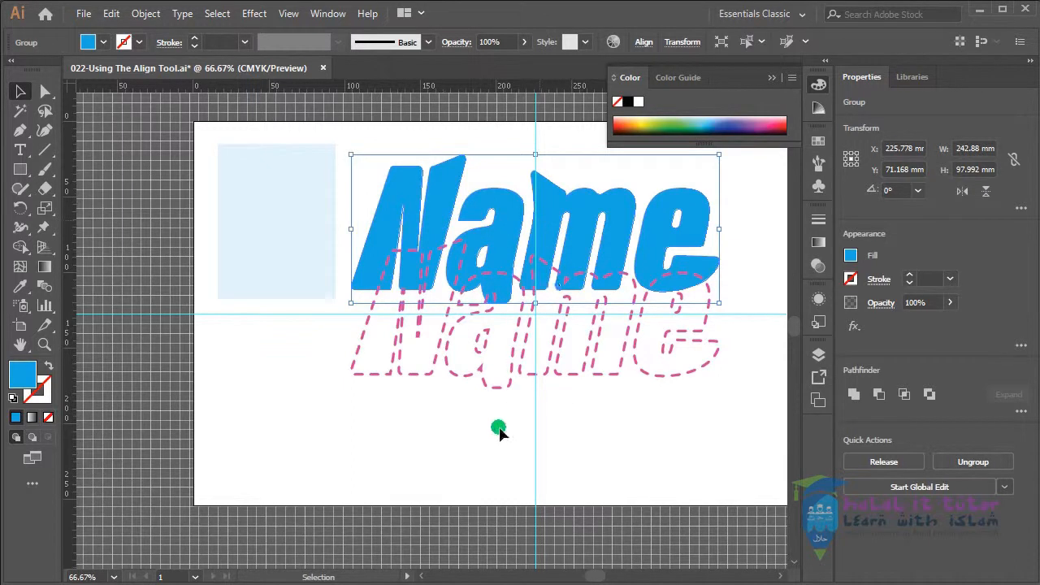
key(ctrl+z)
click(486, 401)
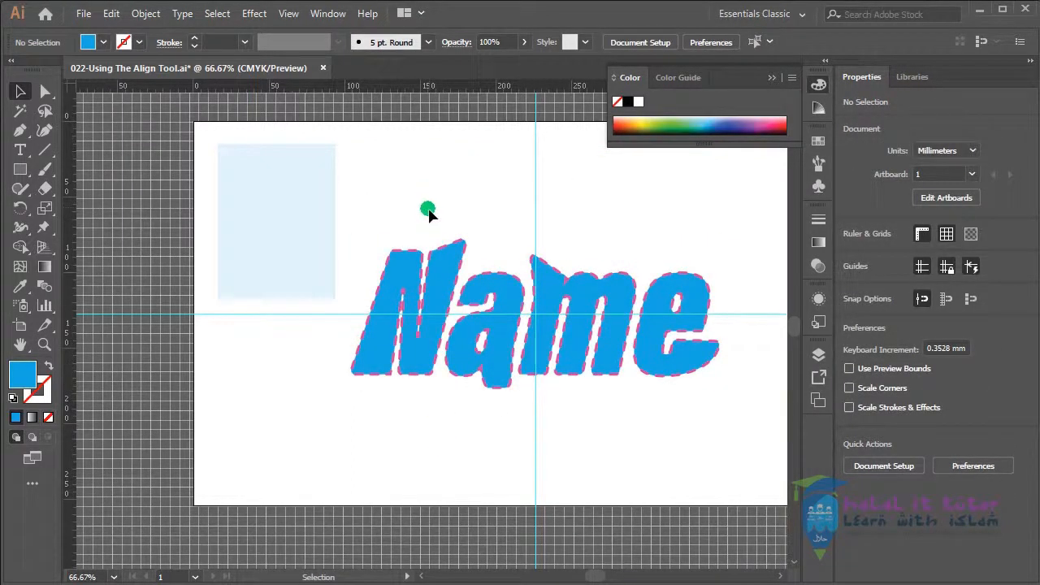
Step: Select the blue lettering together with its dashed outline, try moving both down the artboard, and undo the move
drag(444, 234, 490, 294)
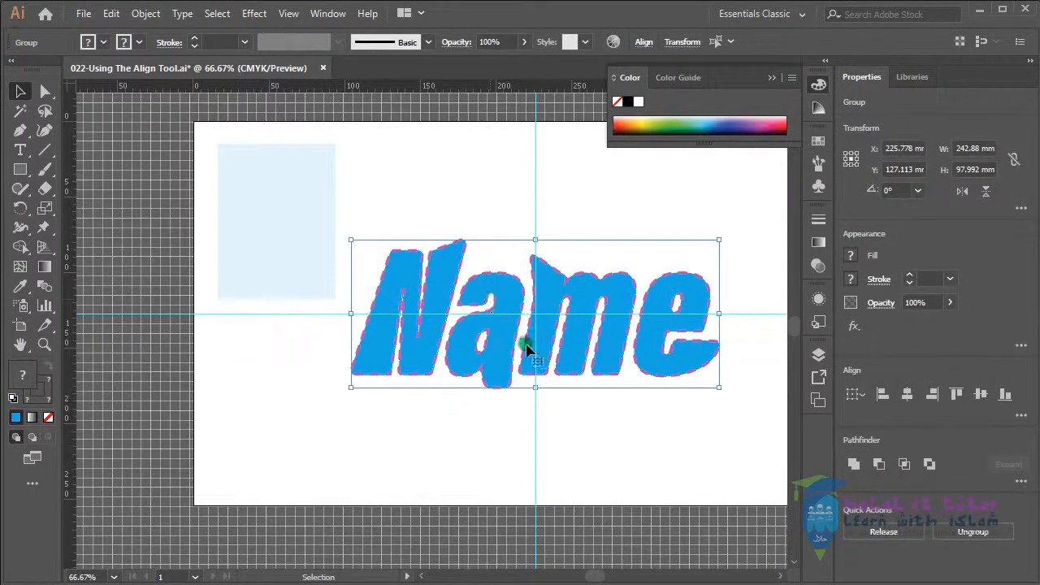
drag(498, 335, 487, 442)
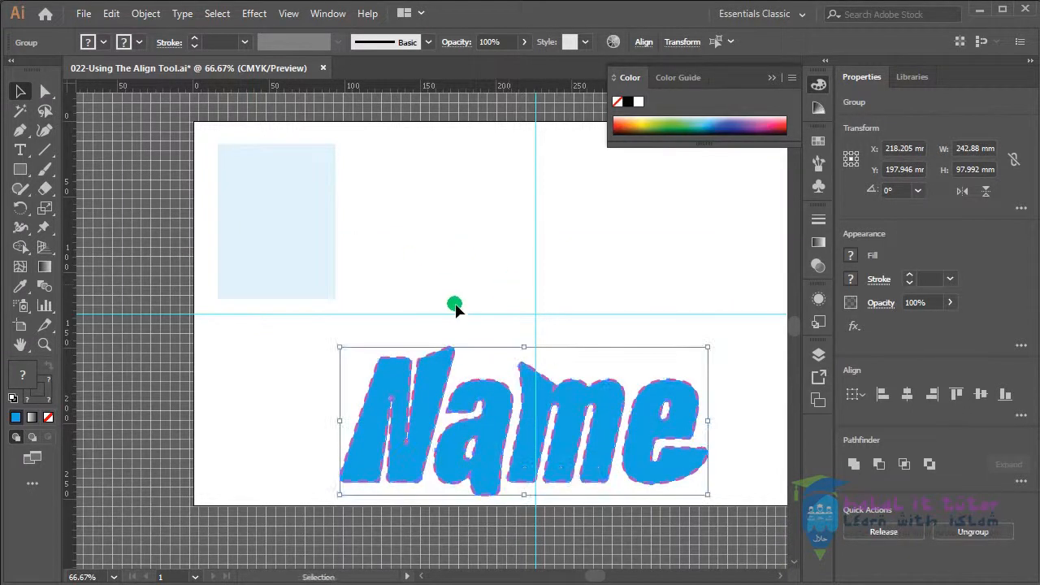
key(ctrl+z)
drag(510, 333, 516, 246)
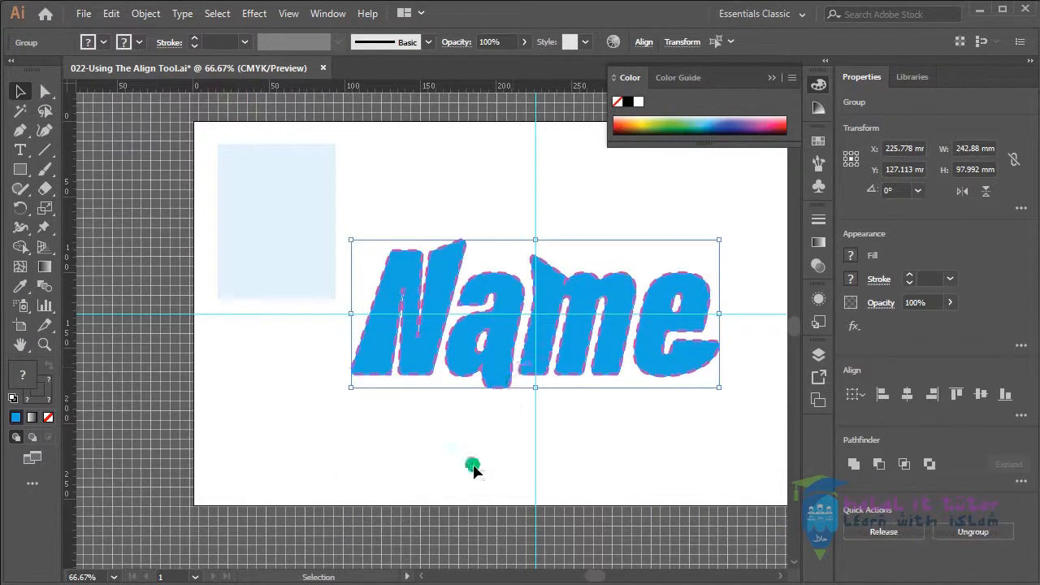
click(610, 430)
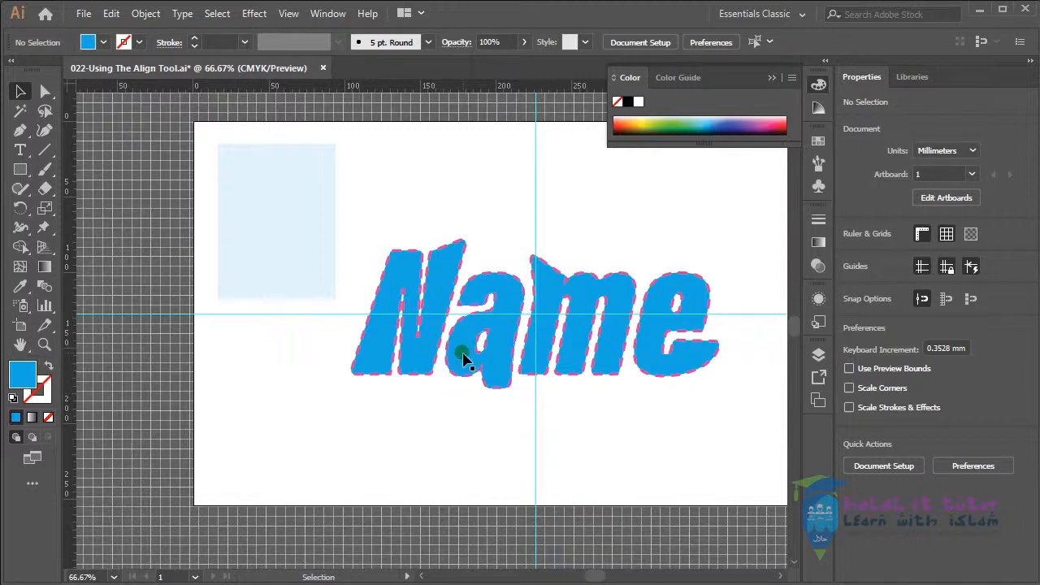
Step: Try moving only the blue lettering down below the dashed outline, and undo the move
drag(461, 357, 431, 467)
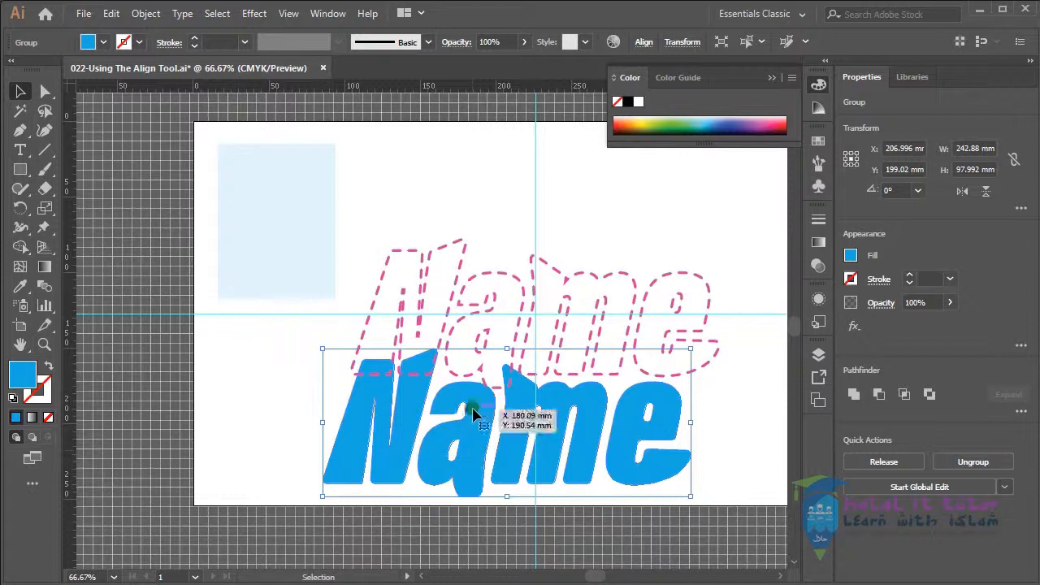
key(ctrl+z)
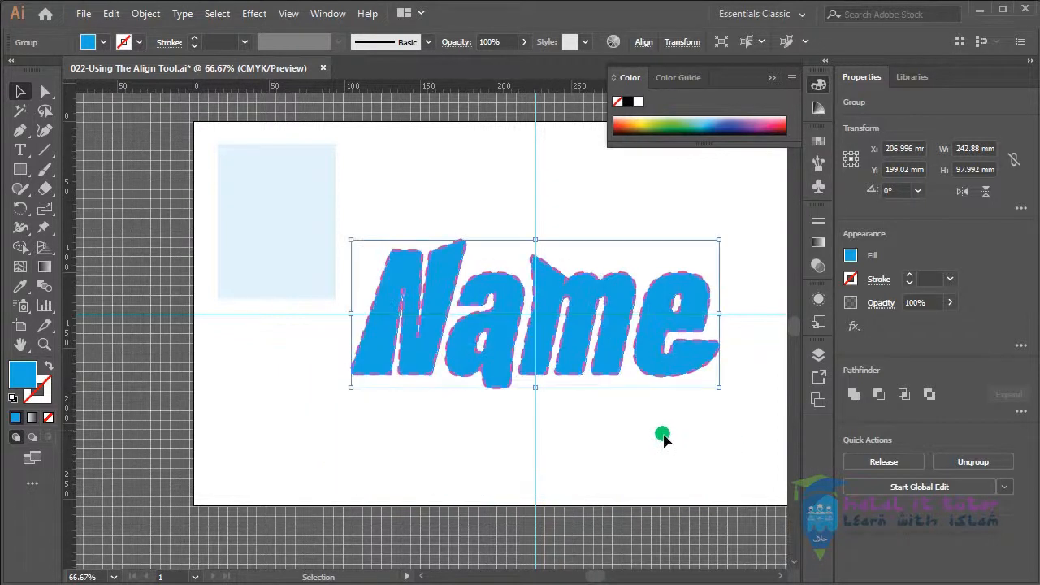
click(619, 441)
Step: Practise selecting the blue lettering and dashed outline together with a selection box, clearing the selection each time
drag(418, 215, 473, 271)
click(490, 421)
drag(414, 208, 482, 284)
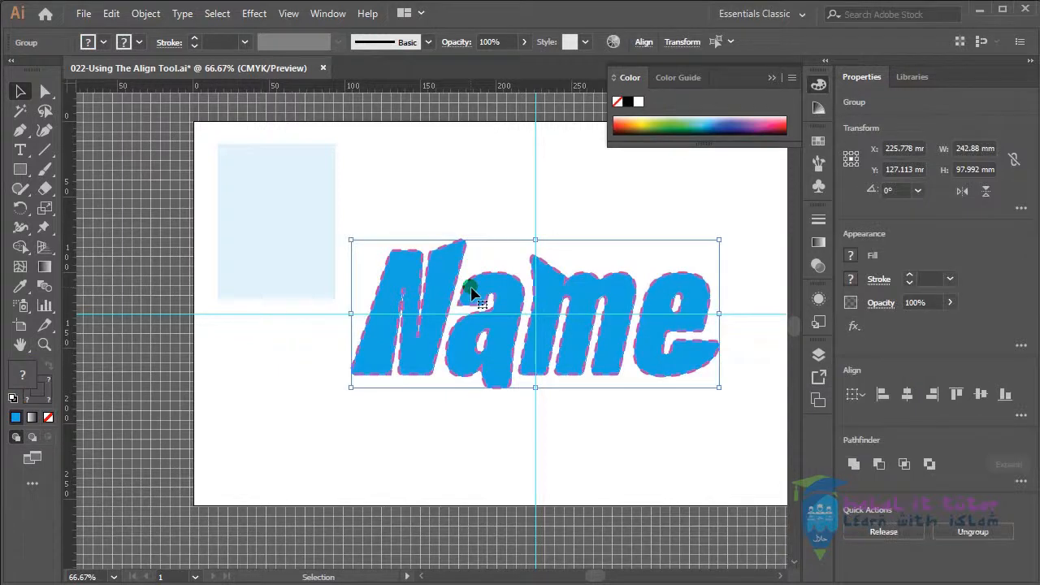
click(464, 413)
drag(410, 216, 483, 284)
click(482, 425)
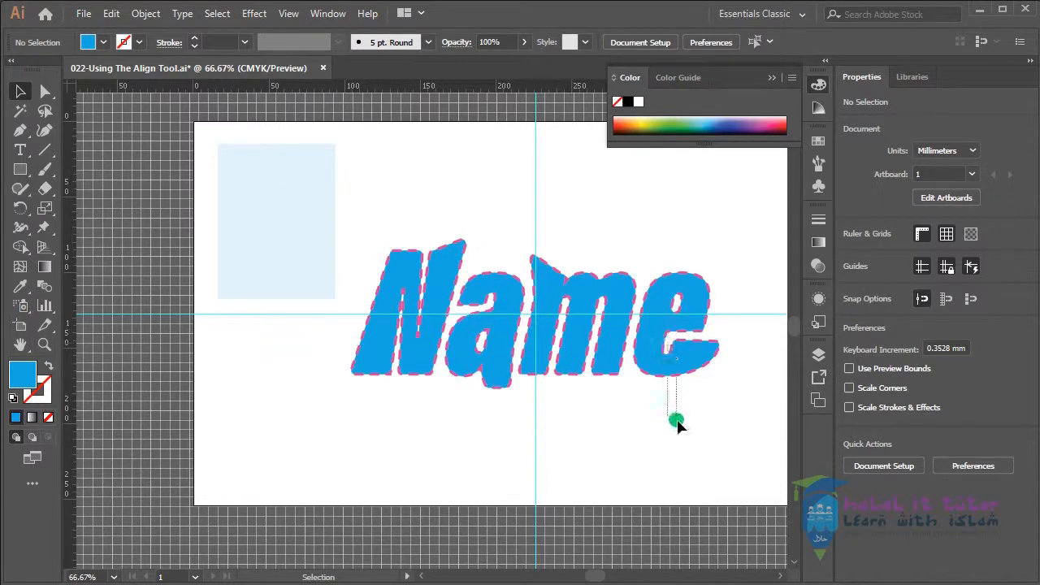
Step: Try moving only the pink dashed outline down away from the blue lettering, and undo the move
click(694, 376)
click(709, 459)
drag(653, 376, 667, 478)
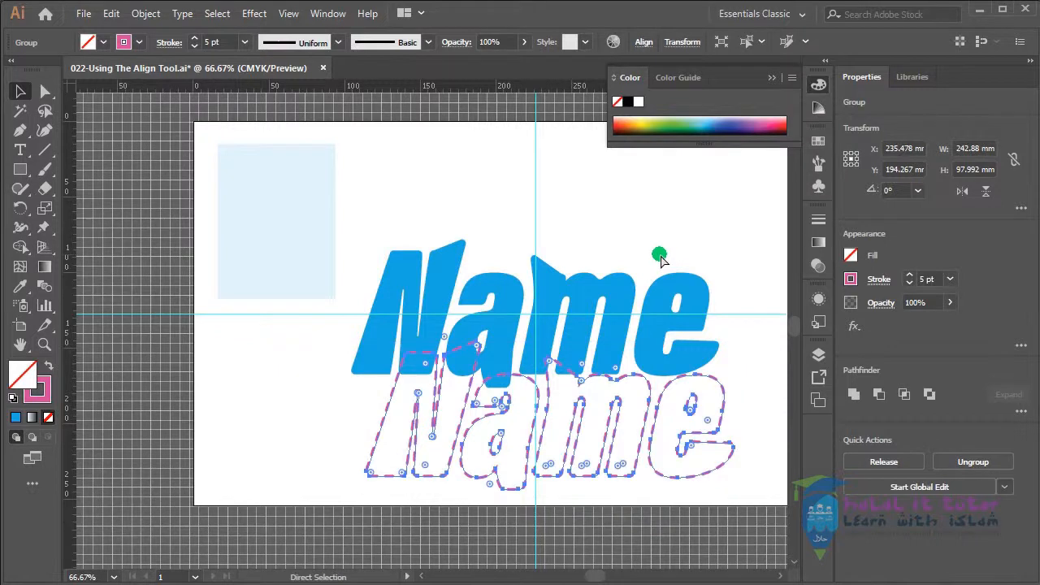
key(ctrl+z)
click(652, 221)
Step: Group the blue Name lettering with its pink dashed outline
drag(404, 211, 476, 291)
right_click(444, 275)
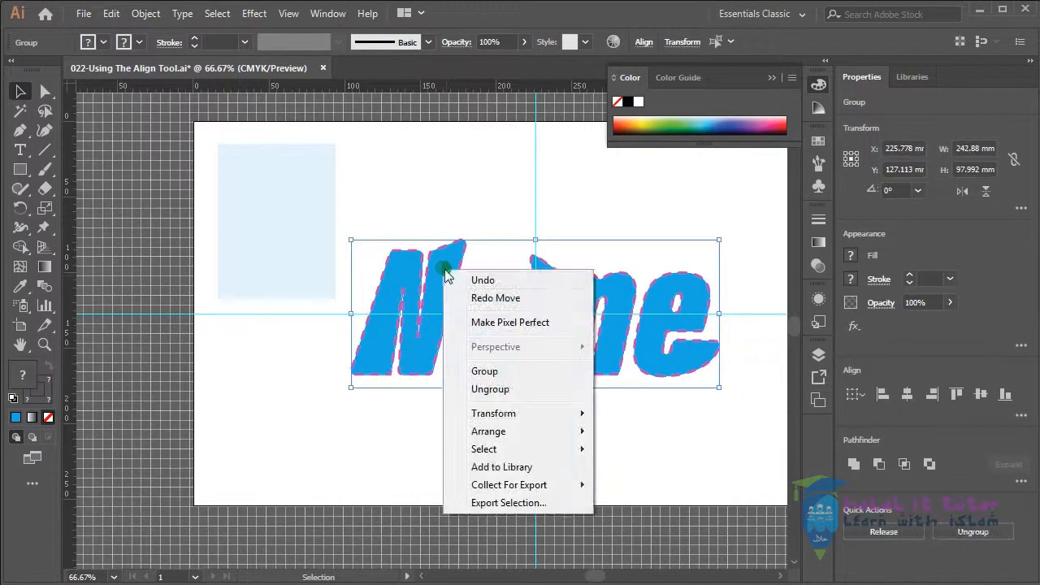
click(515, 367)
click(416, 460)
Step: Try moving the grouped Name text around the artboard as one object, and undo the moves
drag(500, 354, 353, 466)
drag(395, 434, 425, 267)
drag(435, 363, 431, 504)
key(ctrl+z)
drag(461, 329, 529, 367)
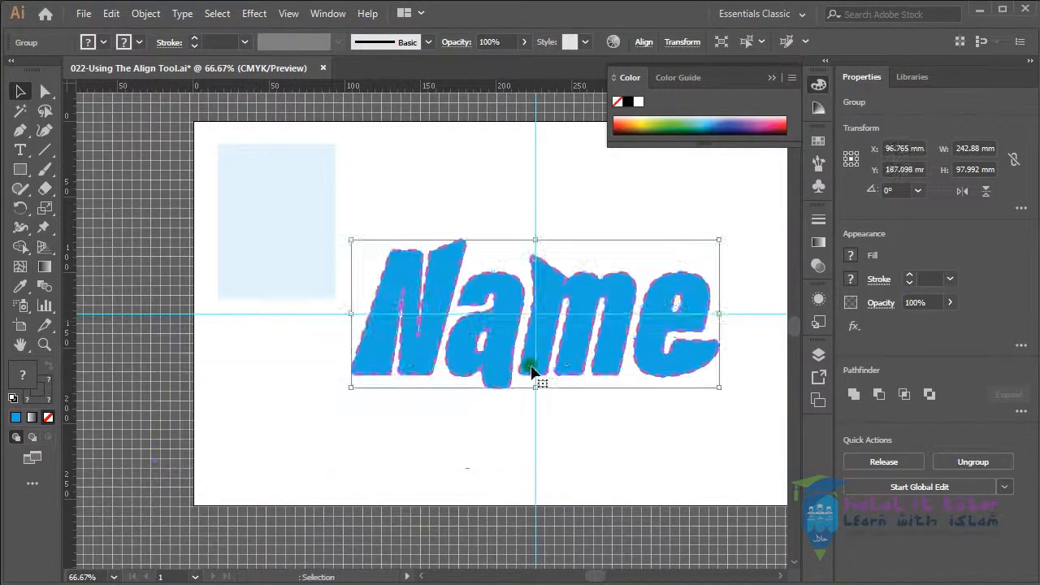
click(600, 429)
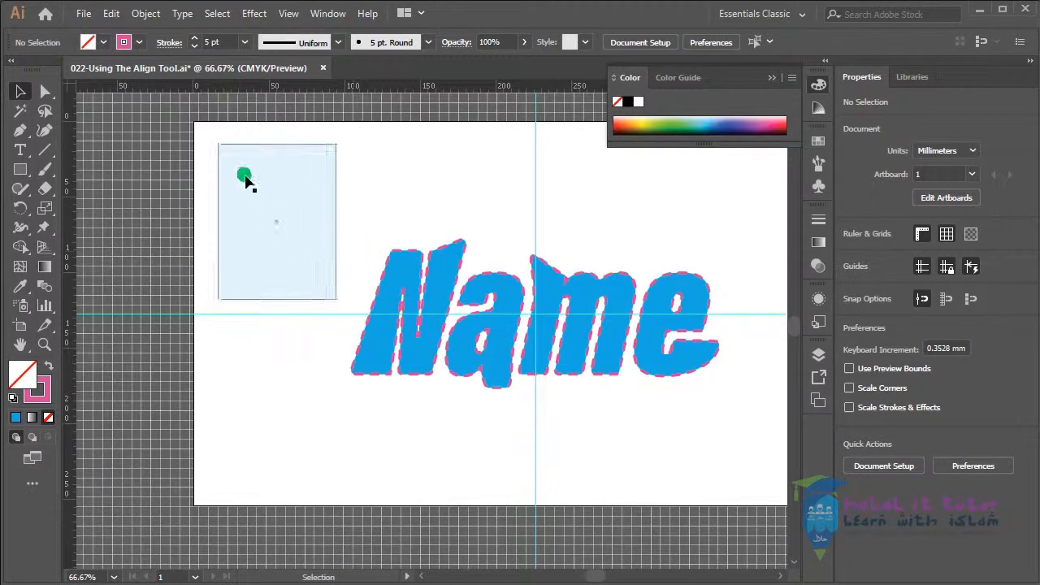
Step: Place a copy of the grouped Name text, scaled down to about 56 by 22 mm, over the pale rectangle
click(246, 179)
click(399, 176)
click(290, 192)
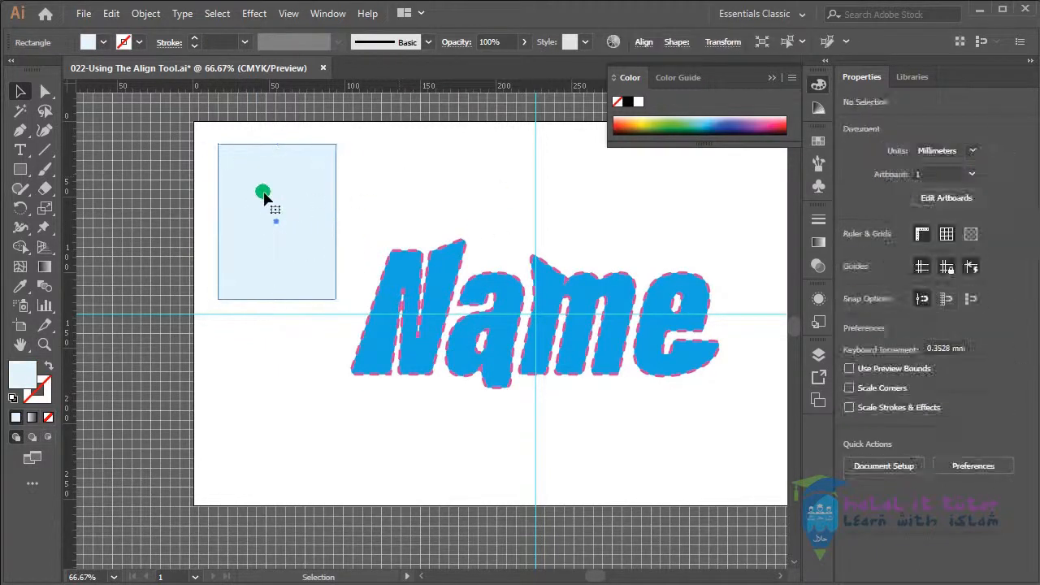
click(458, 276)
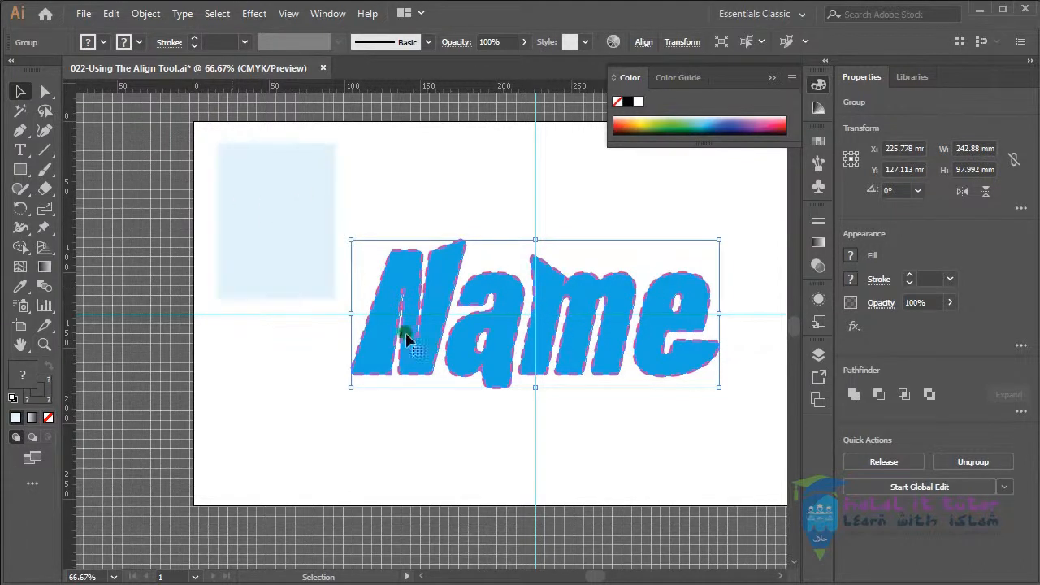
drag(425, 349, 184, 221)
drag(476, 109, 448, 170)
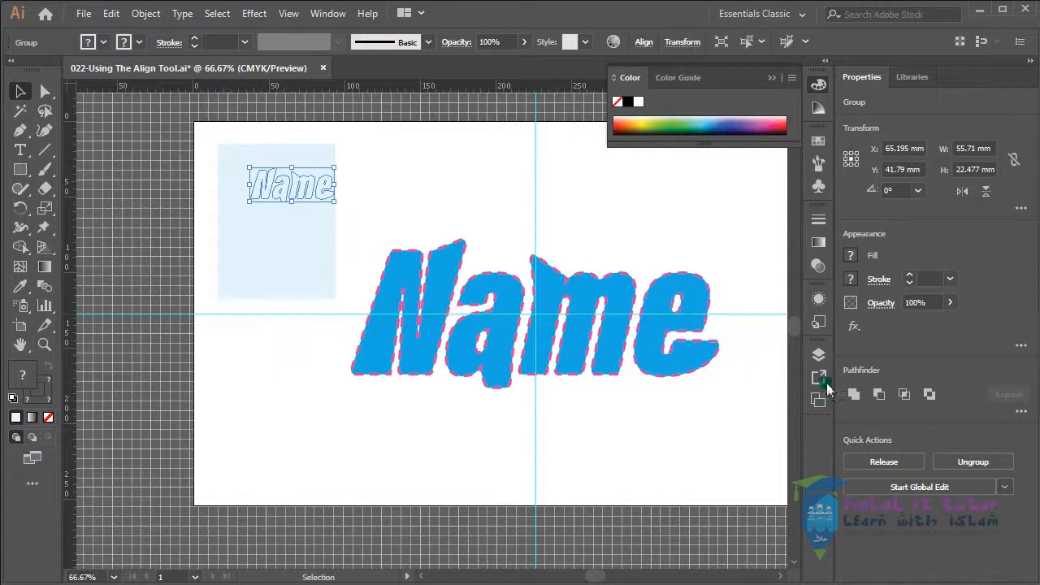
Step: Reorder the pale rectangle beneath the small Name group in the Text layer, and move the group near the rectangle's upper centre
click(818, 357)
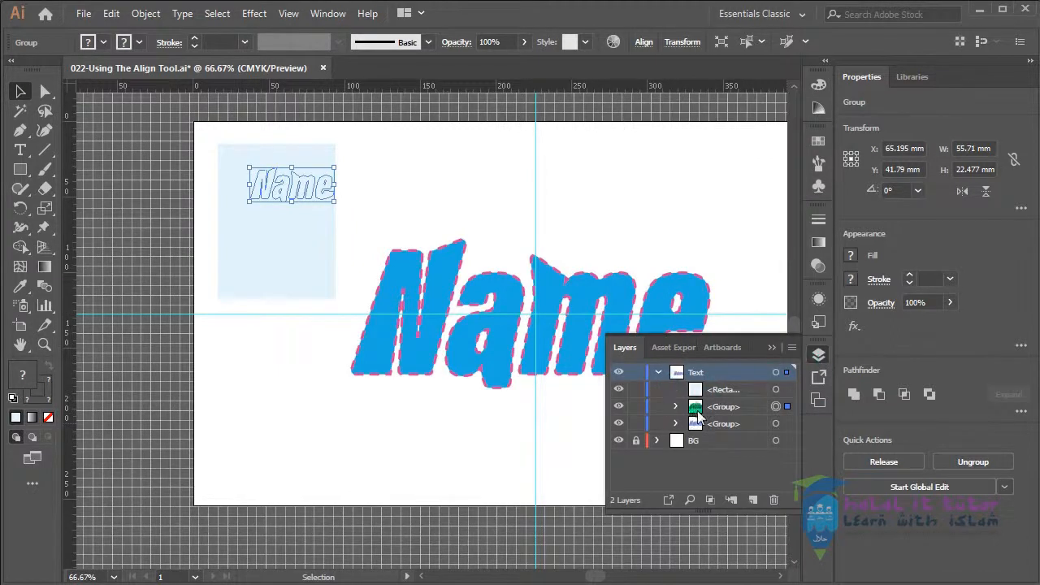
click(719, 393)
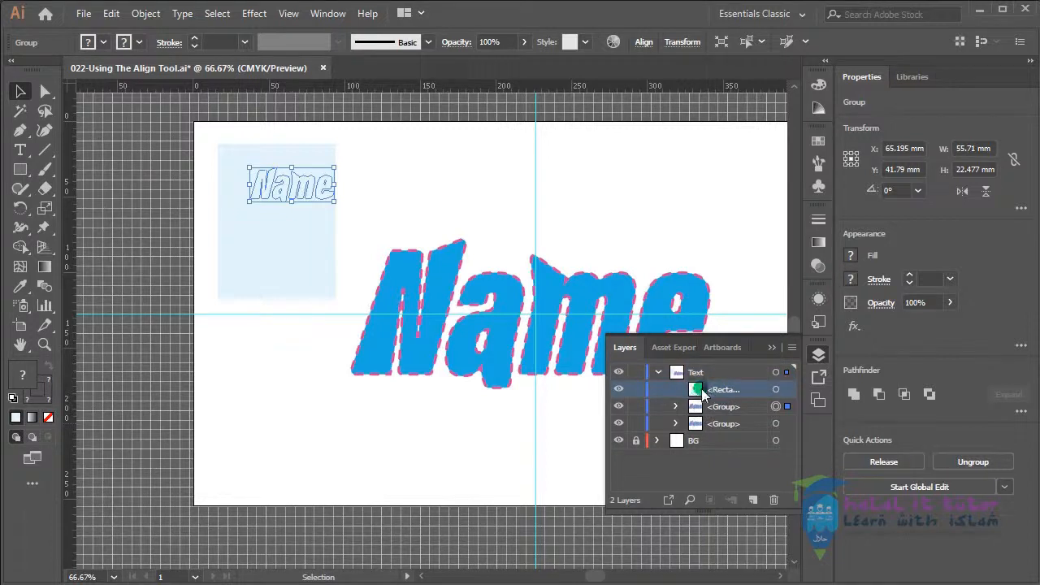
drag(698, 395, 701, 416)
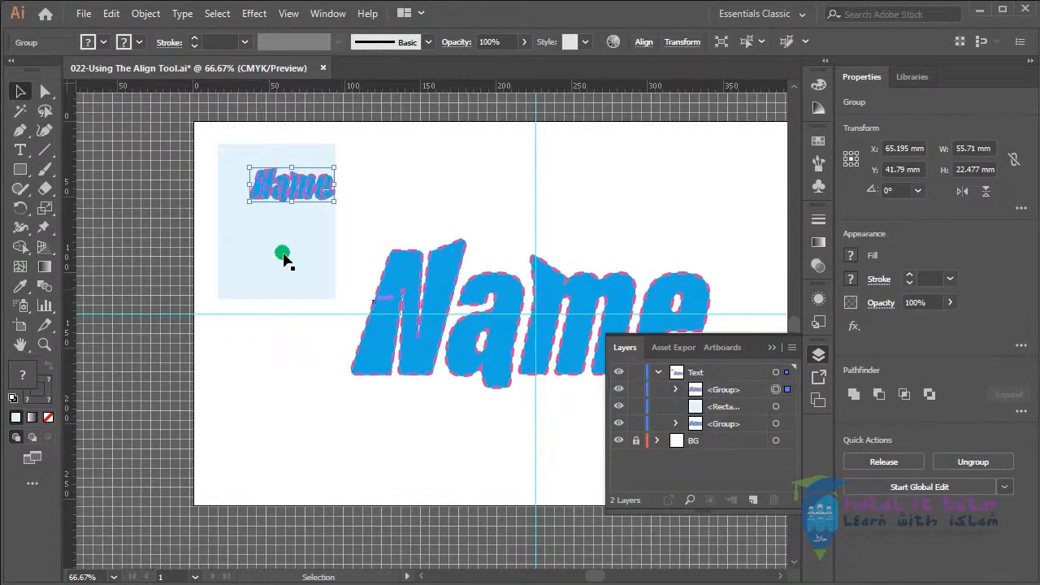
click(427, 248)
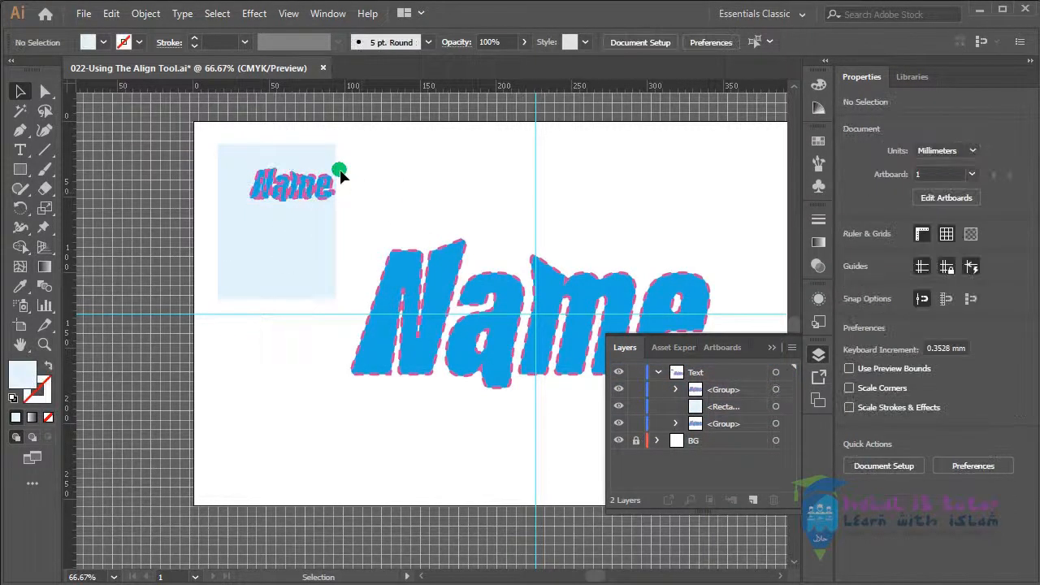
drag(308, 191, 277, 158)
click(374, 210)
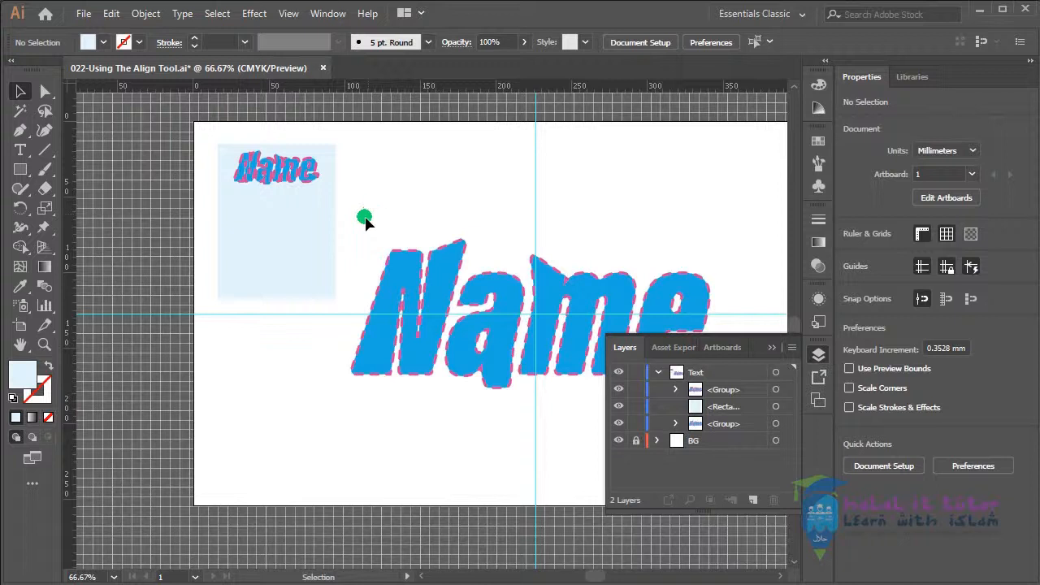
Step: Examine the dashed outline's thickness on the small Name text up close, selecting its group
key(z)
drag(201, 124, 377, 229)
key(space)
mouse_move(486, 366)
mouse_down()
mouse_move(467, 342)
mouse_move(479, 353)
mouse_up()
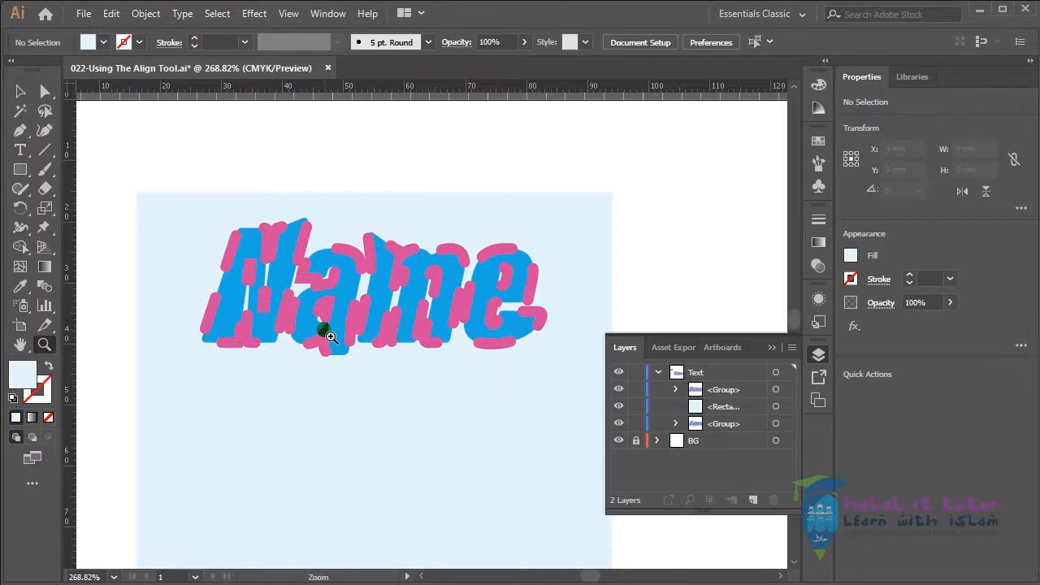
key(v)
click(337, 313)
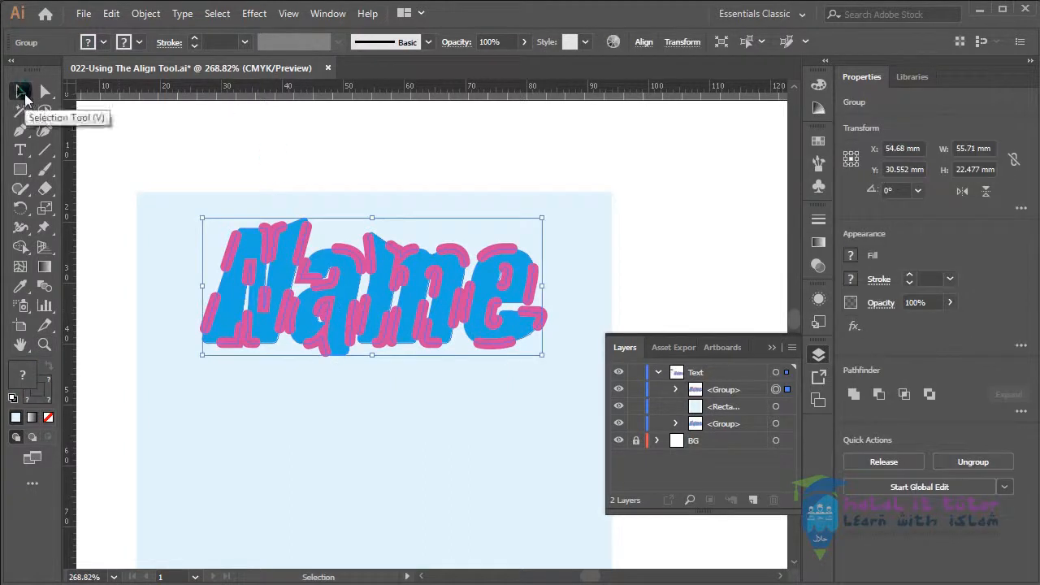
click(673, 257)
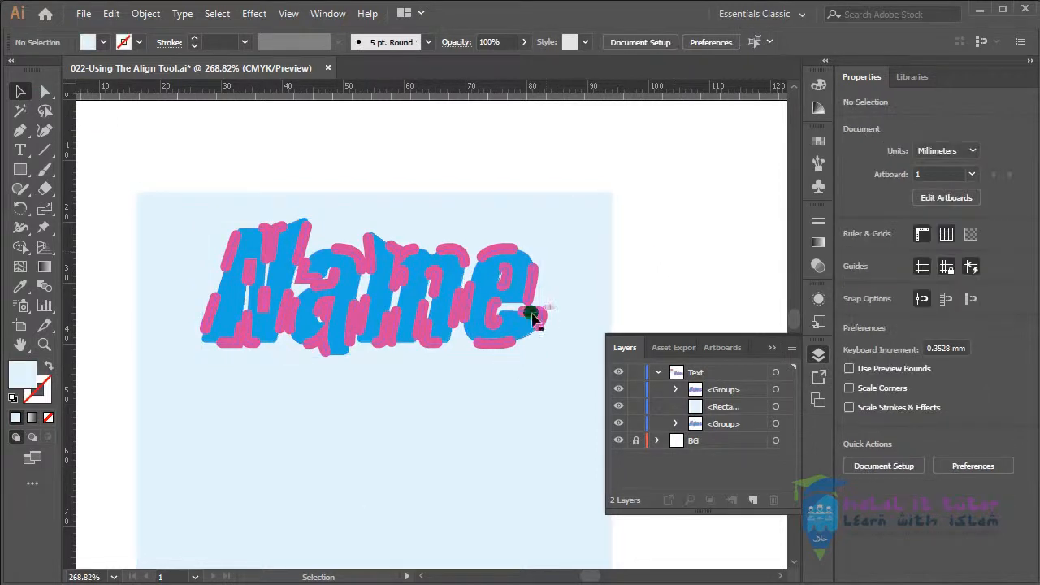
click(407, 348)
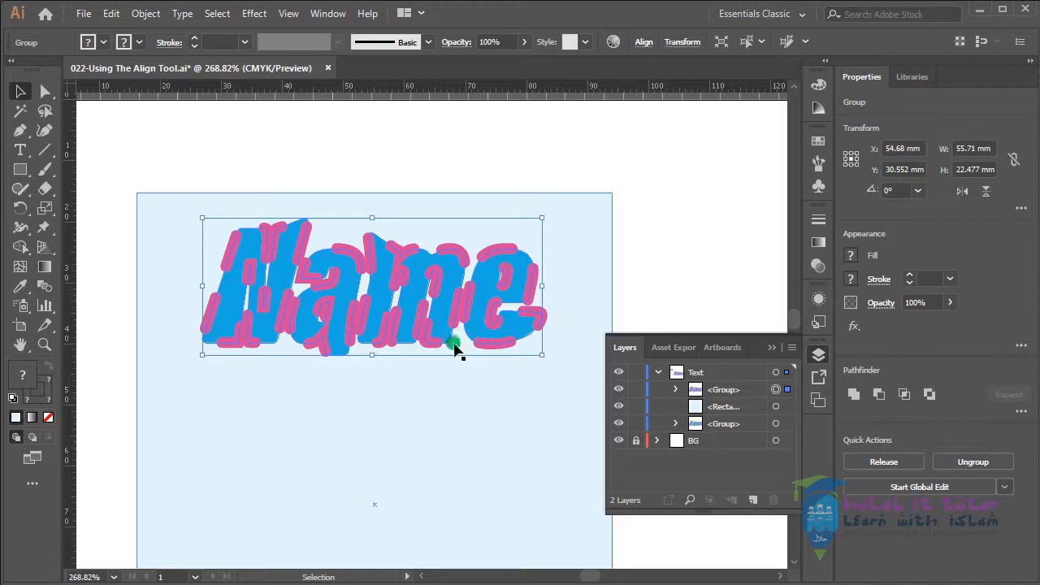
click(650, 272)
click(543, 323)
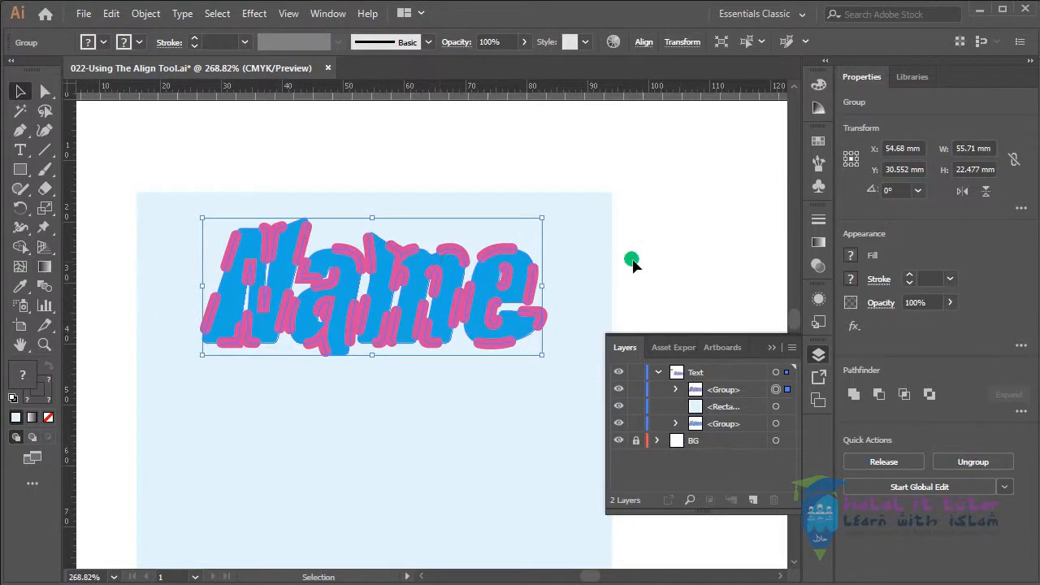
Step: Select the pink dashed outline of the letter e in the small Name text and reduce its stroke weight to 2 pt
click(681, 246)
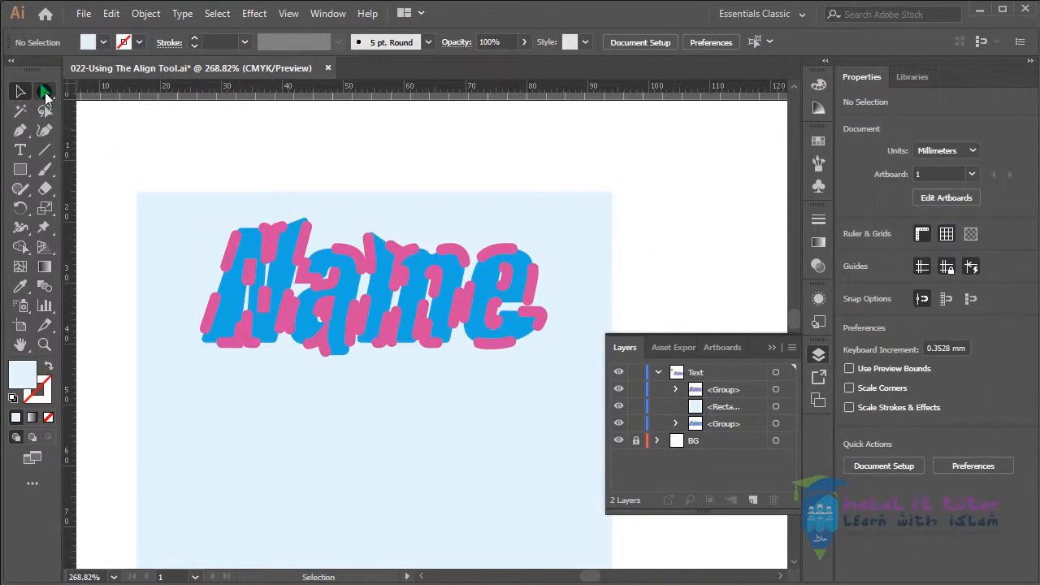
click(45, 94)
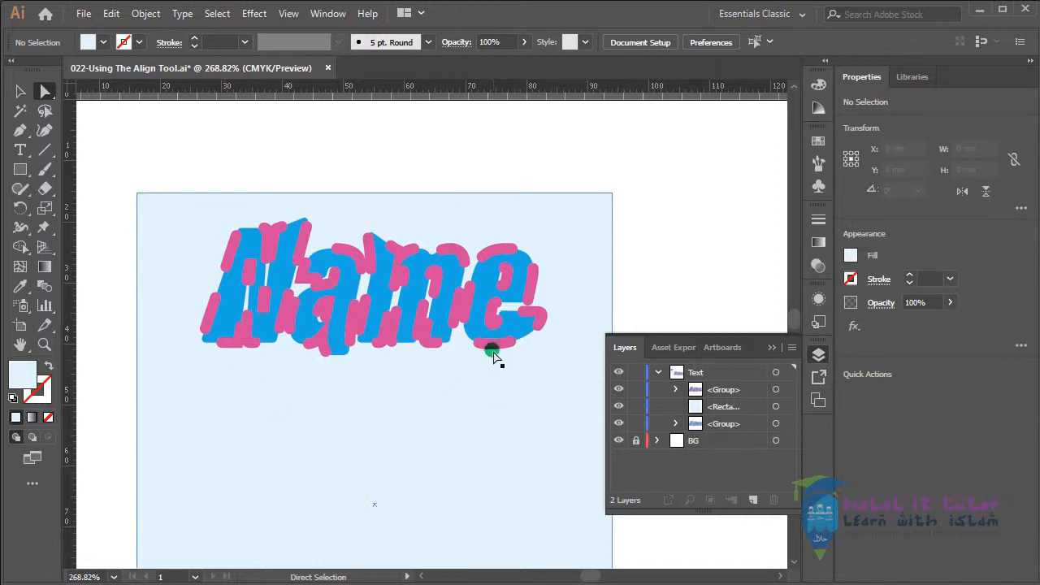
click(494, 348)
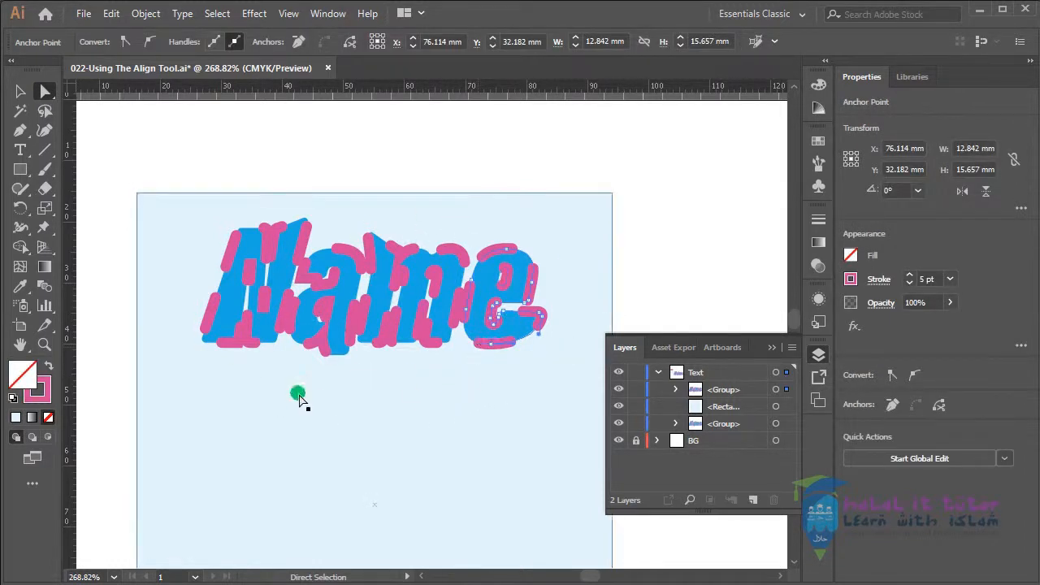
click(818, 225)
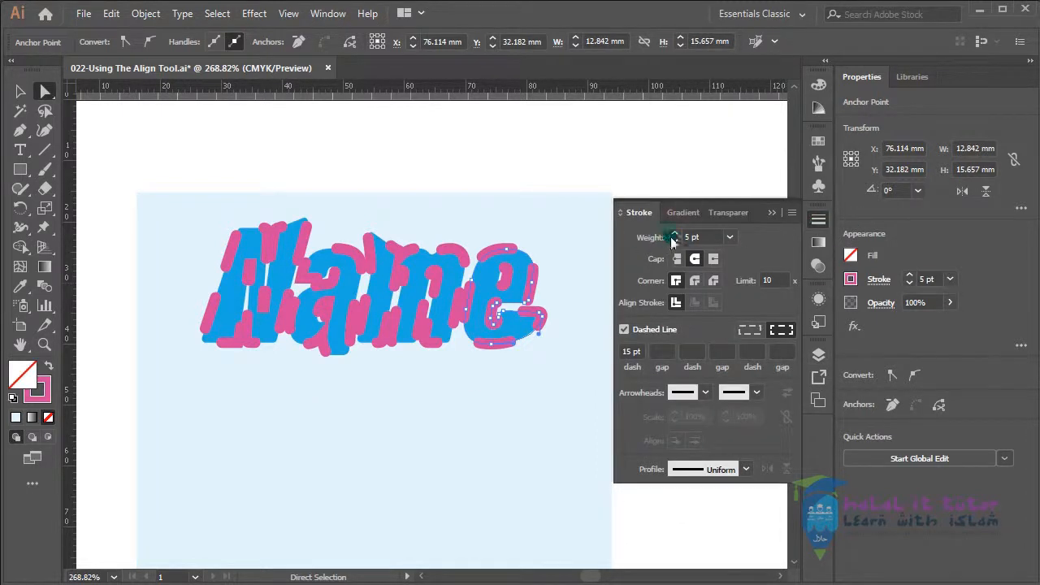
click(732, 238)
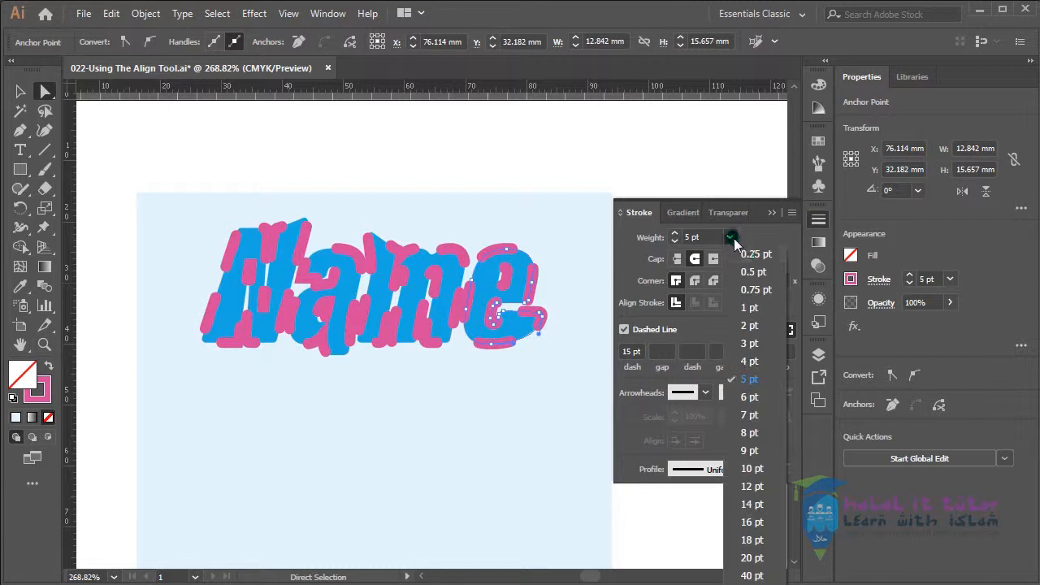
click(764, 269)
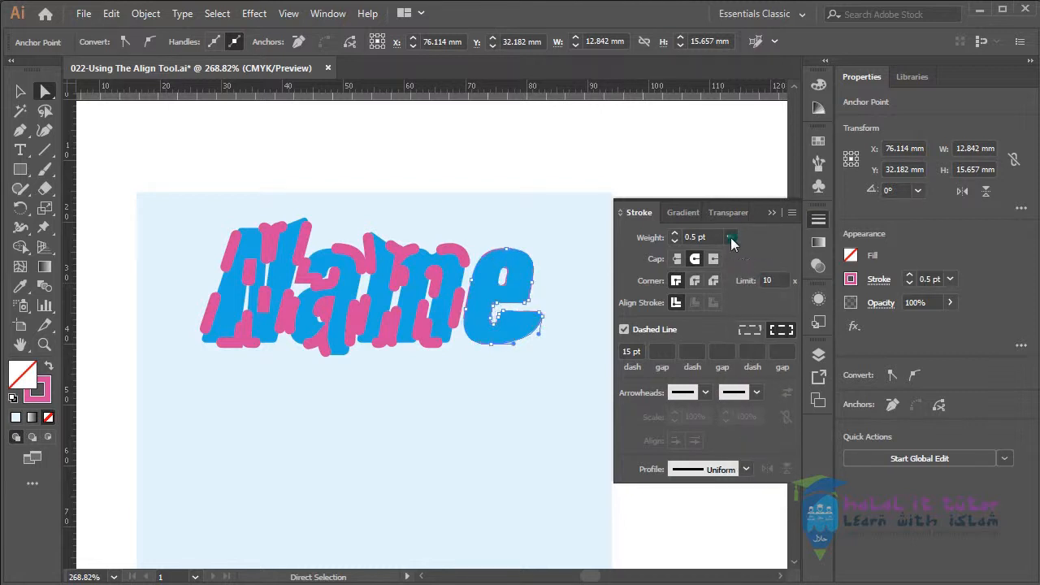
click(732, 238)
click(740, 280)
click(732, 238)
click(744, 324)
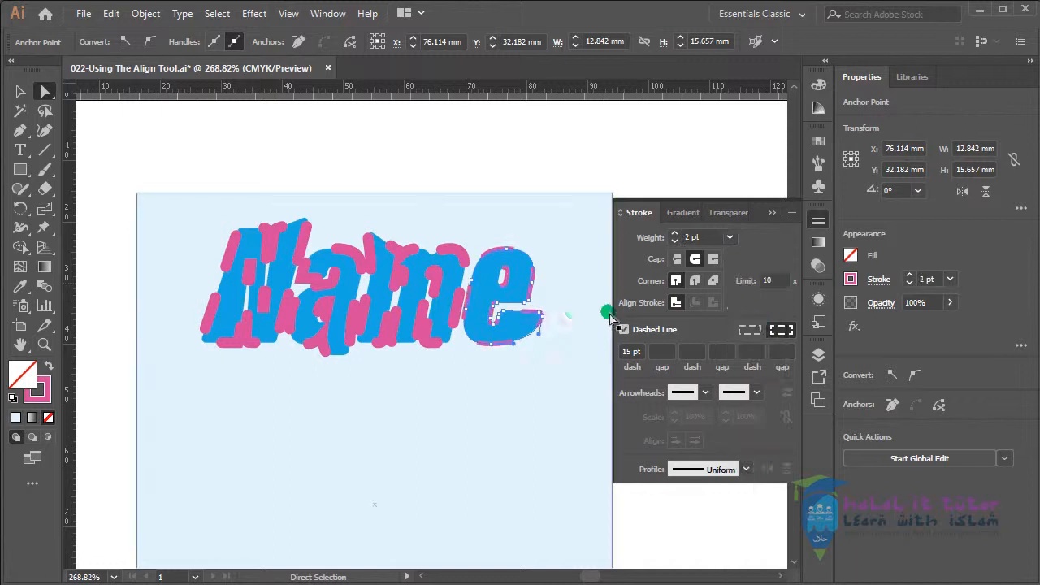
Step: Try a 3 pt stroke weight on the e's dashed outline, and return it to 2 pt
click(731, 238)
click(762, 346)
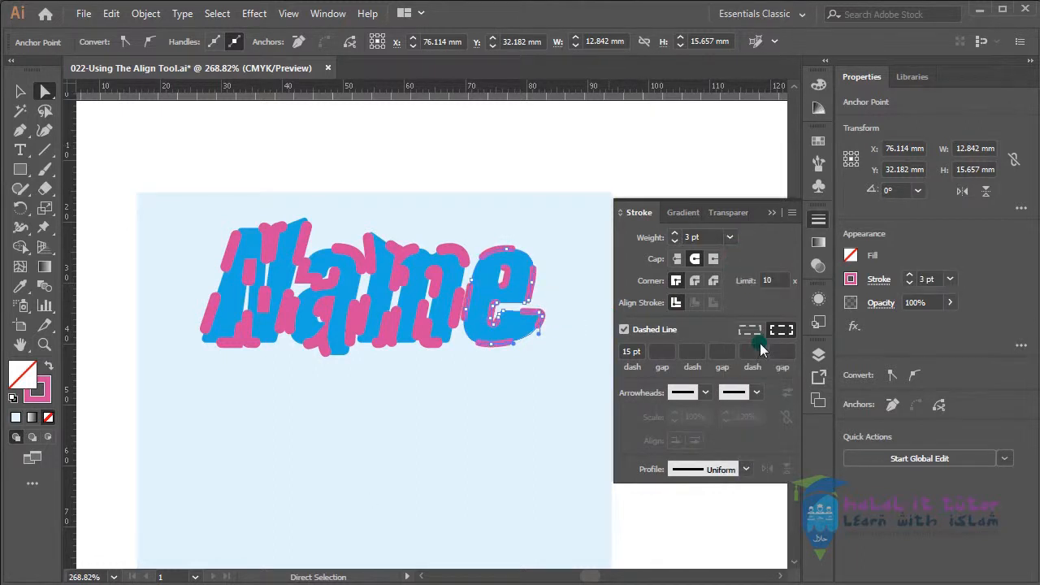
click(733, 244)
click(760, 327)
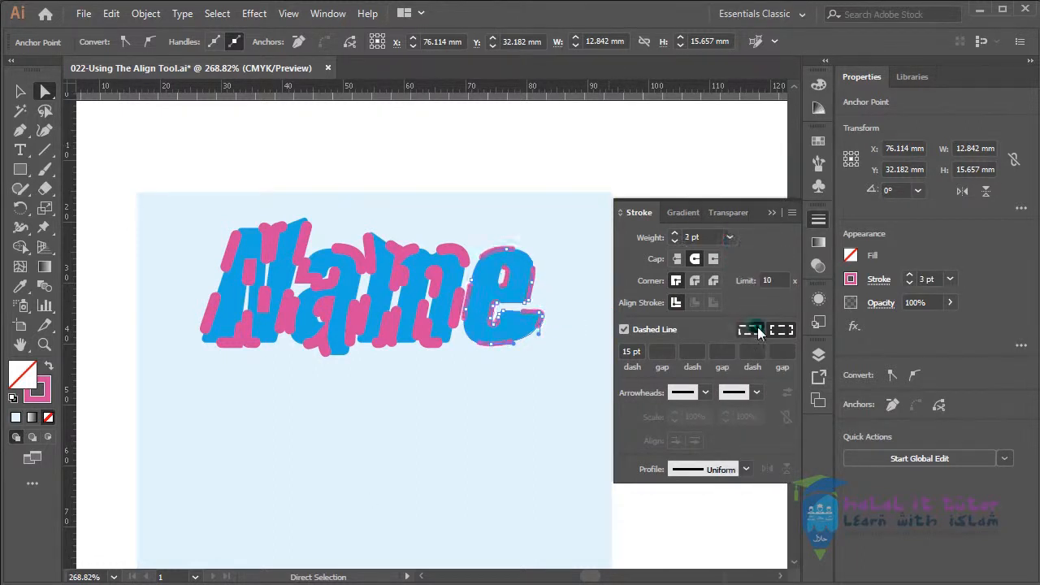
click(20, 91)
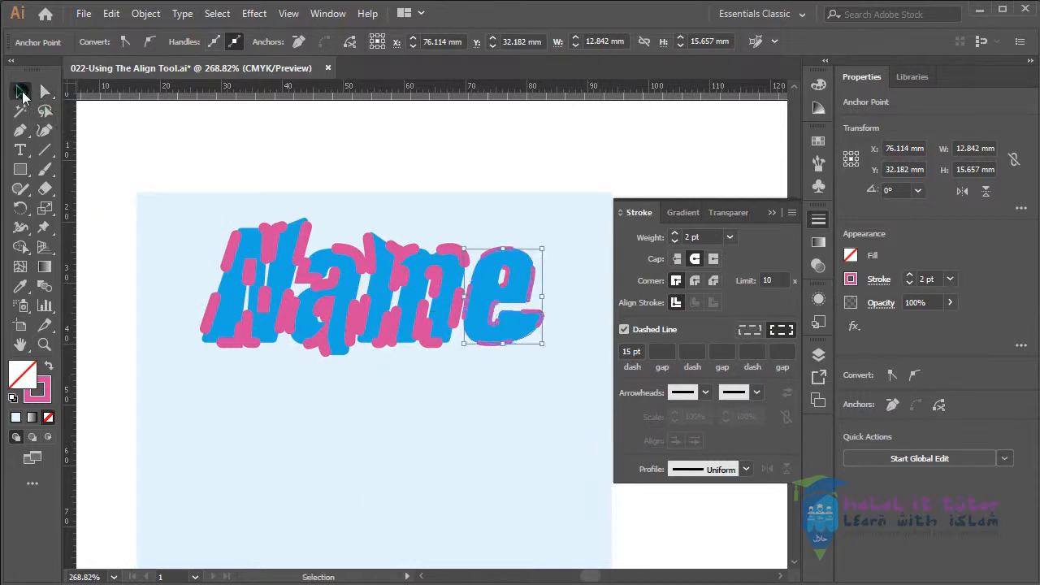
click(479, 379)
click(435, 342)
click(495, 370)
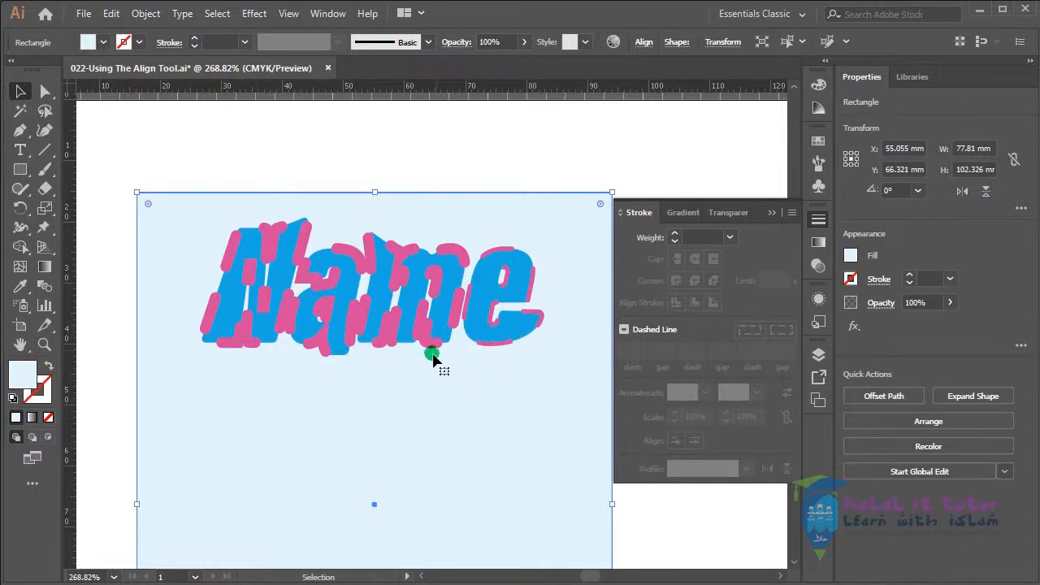
Step: Select the dashed outlines of the letters m, a and N together and set their stroke weight to 2 pt
click(46, 93)
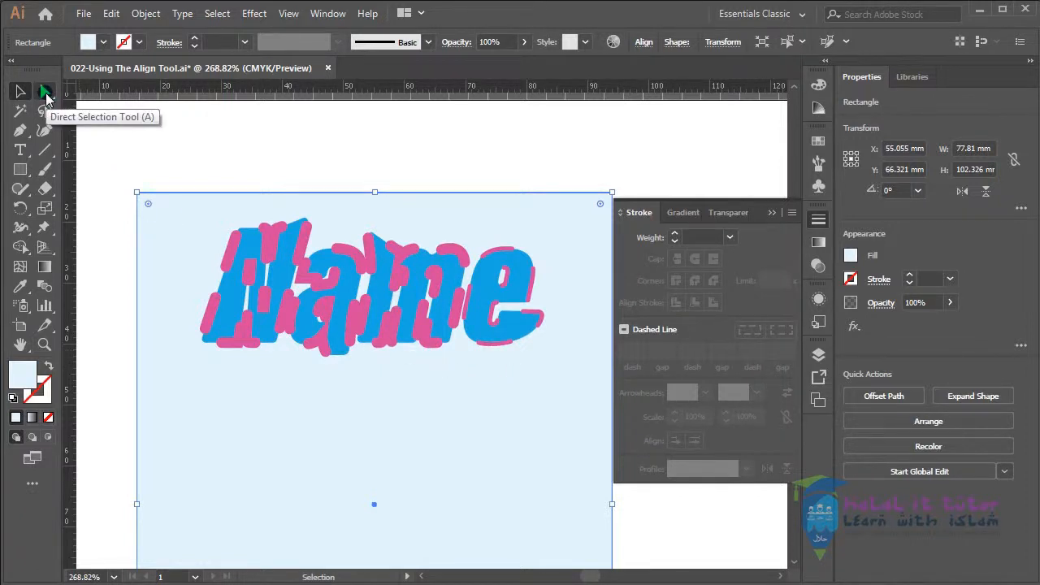
click(45, 93)
click(445, 380)
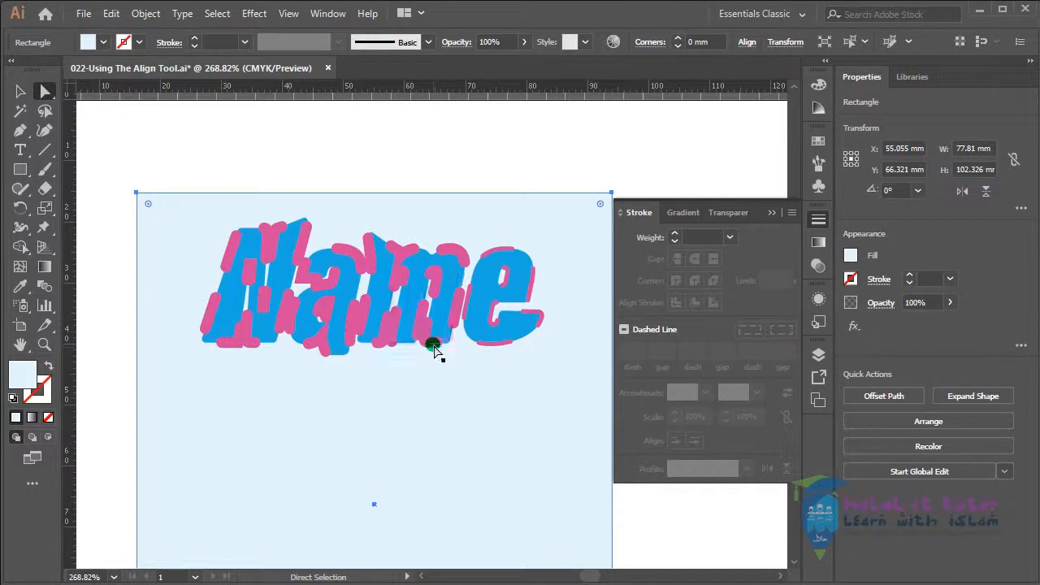
click(433, 348)
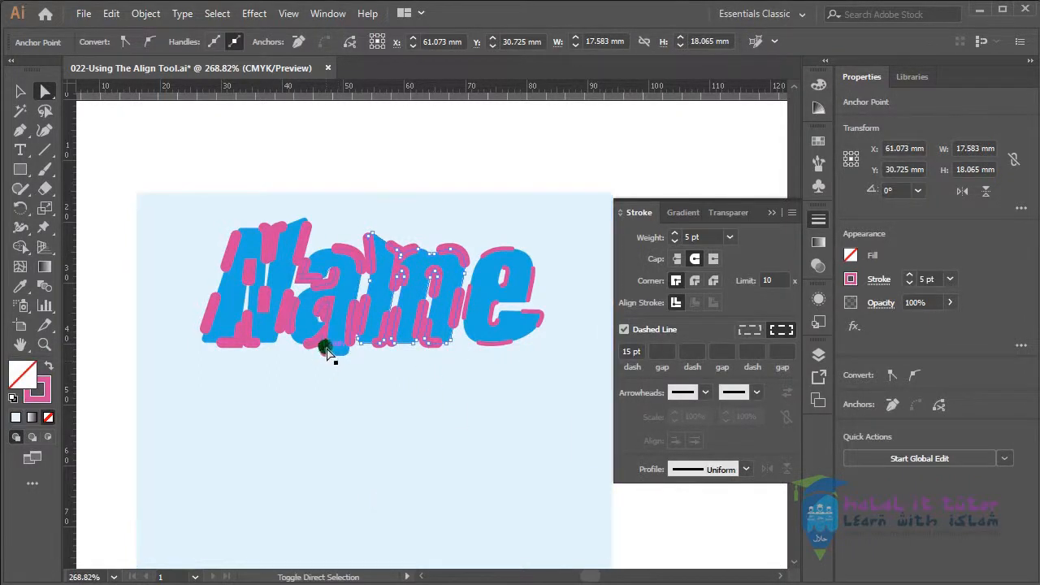
shift+click(327, 349)
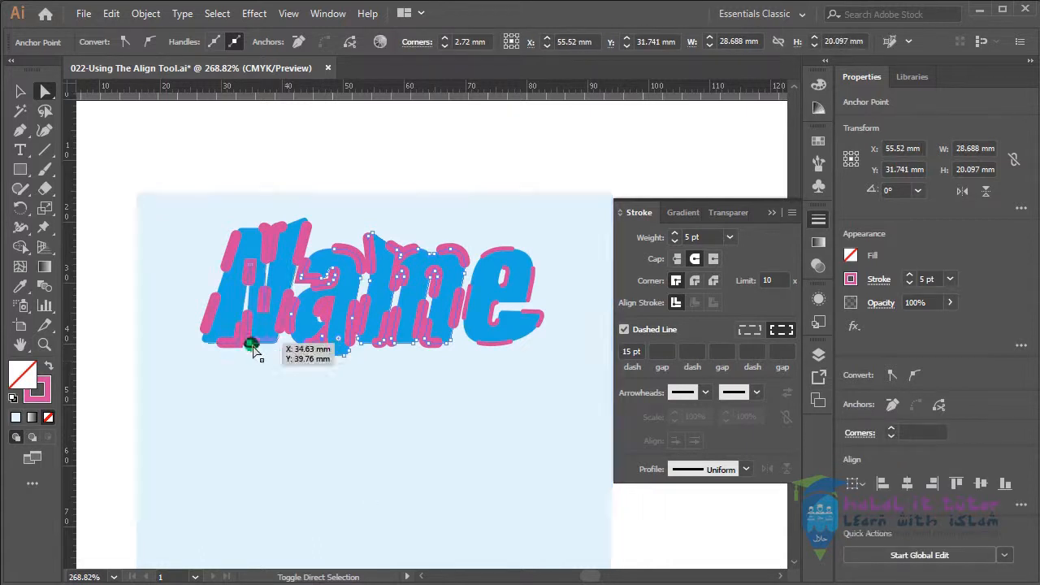
shift+click(252, 346)
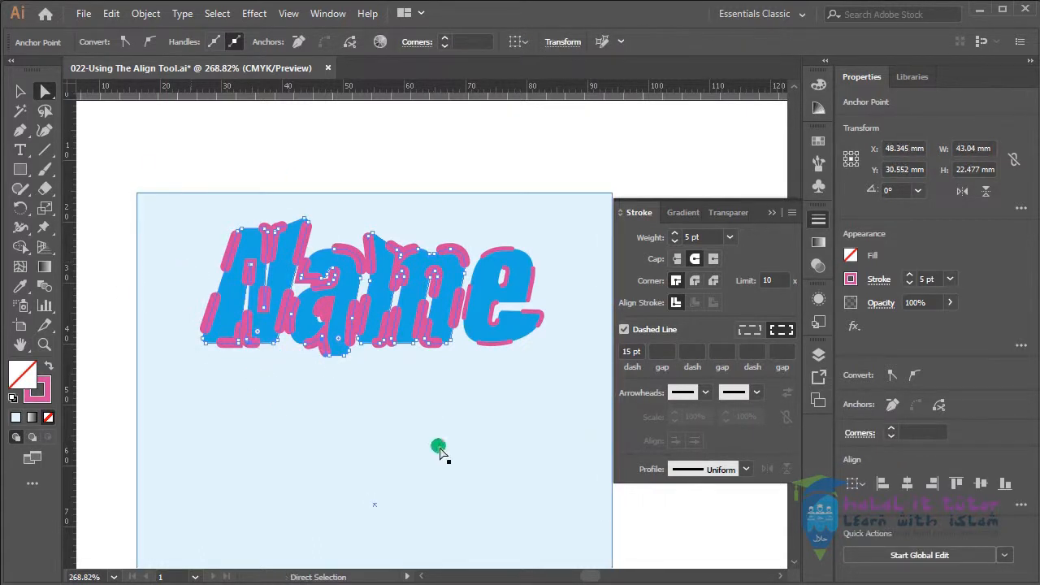
click(730, 240)
click(762, 329)
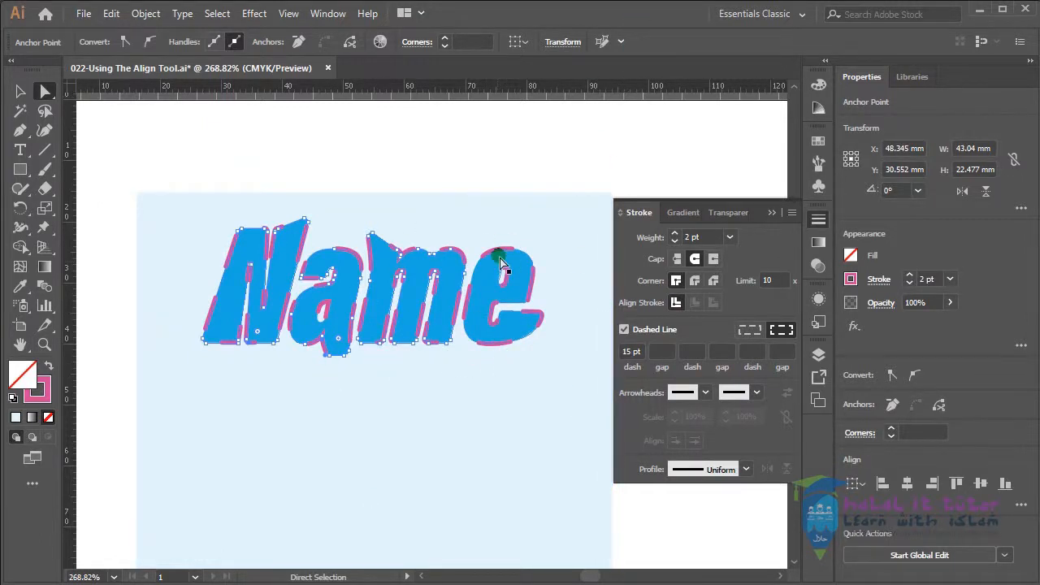
Step: Add the e's outline to the selected letter outlines, shorten their dash length to 5 pt, and deselect everything
shift+click(499, 349)
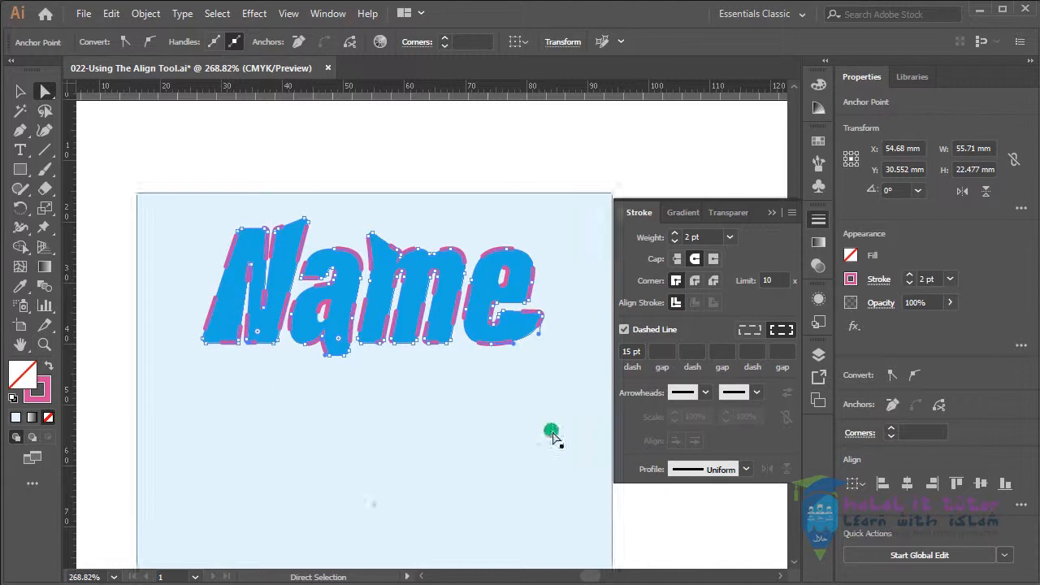
click(635, 352)
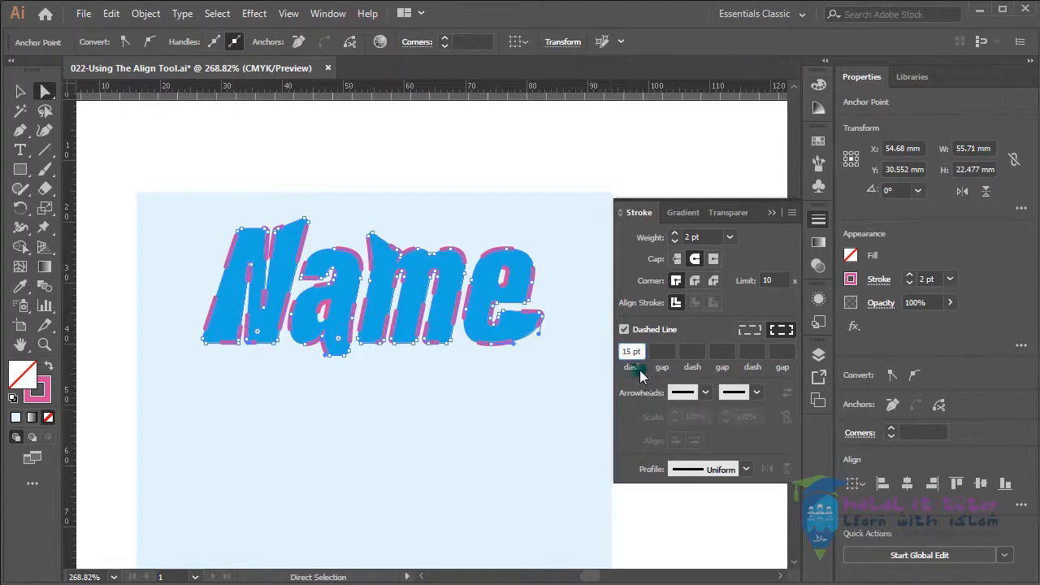
key(Down)
key(Down)
key(Down)
key(Down)
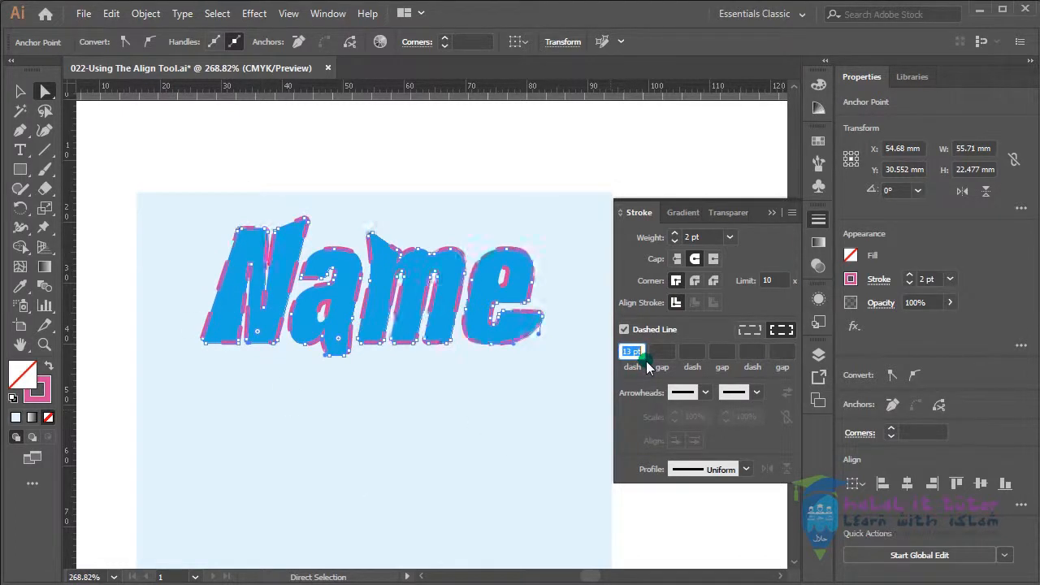
key(Down)
key(Down)
key(Down)
key(Down)
key(Down)
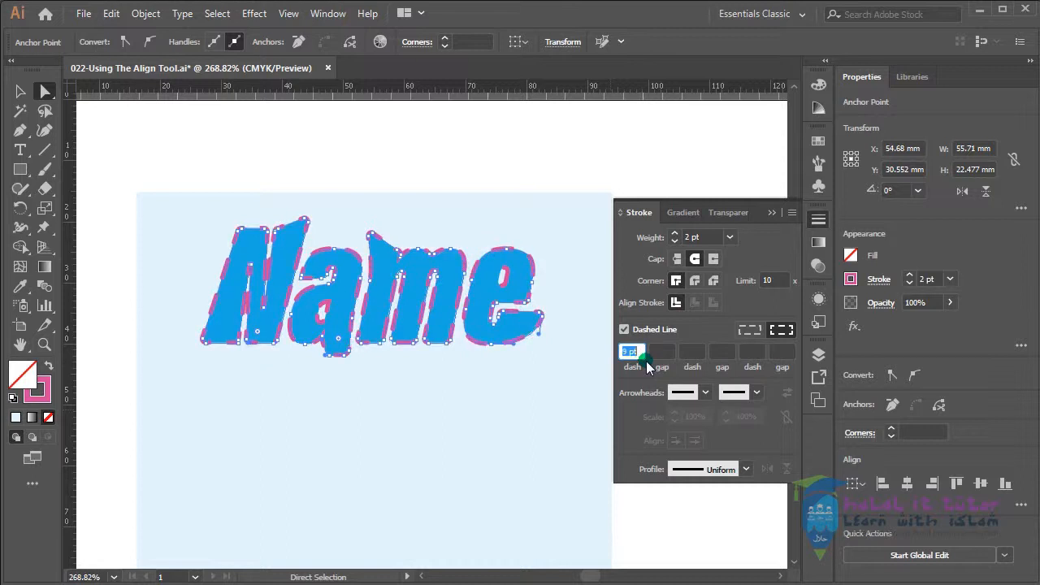
key(Down)
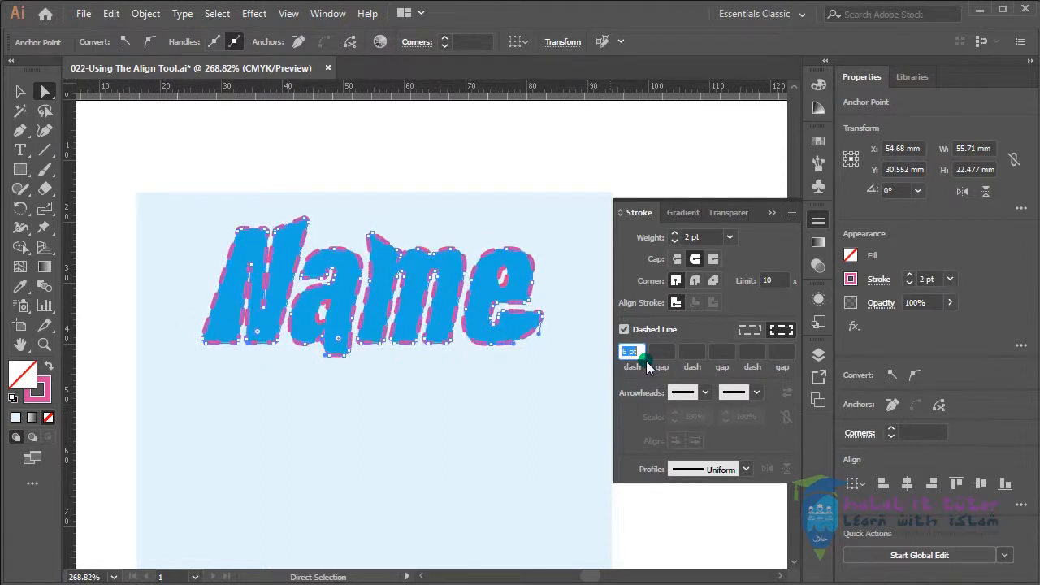
key(Up)
key(Up)
key(Up)
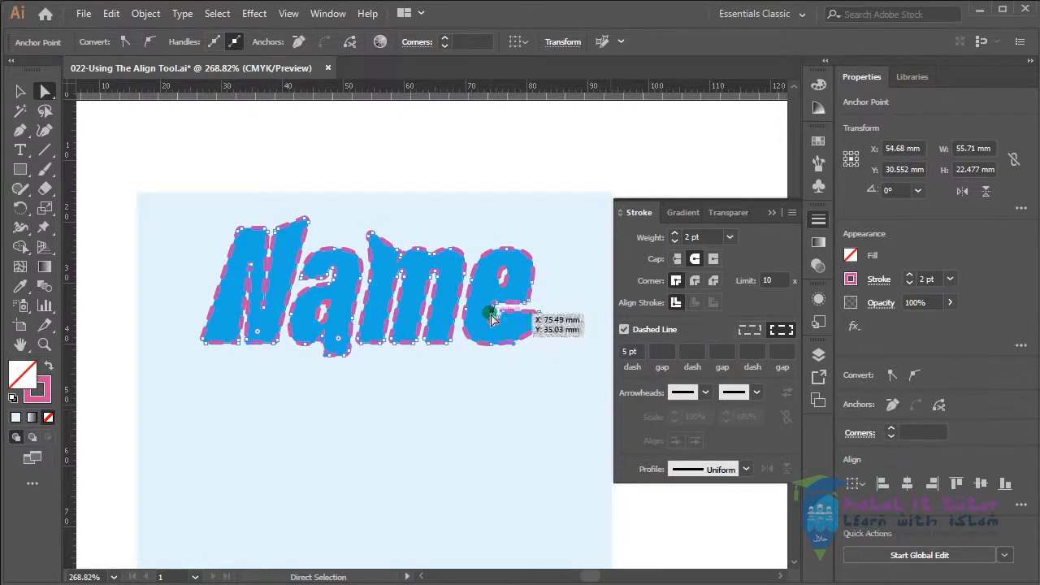
click(20, 92)
click(608, 418)
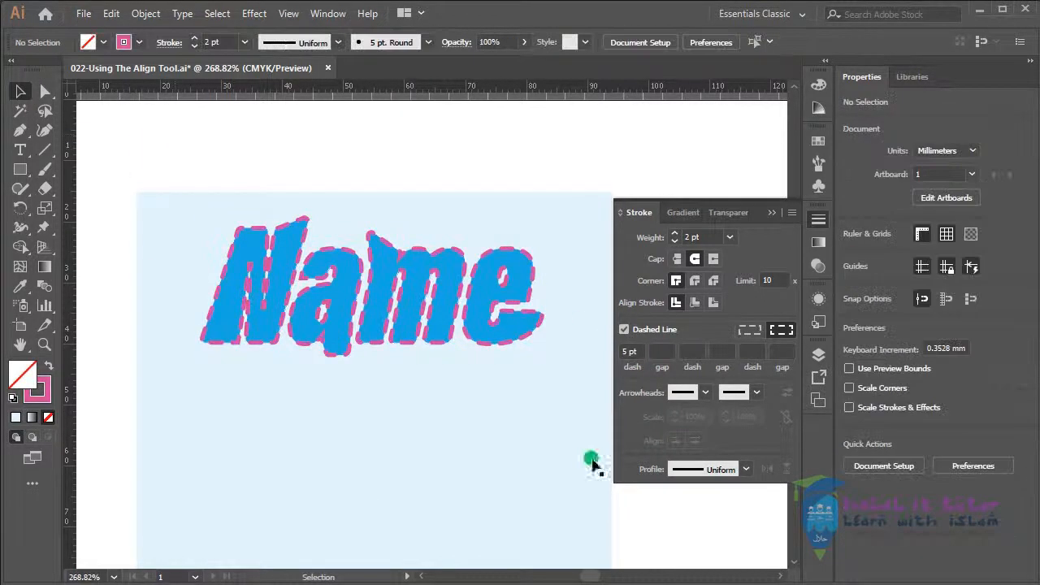
Step: Try a light cyan fill, A4FBFF, on the pale rectangle behind the small Name text
key(space)
drag(544, 422, 488, 463)
click(418, 340)
key(space)
click(213, 460)
double_click(23, 374)
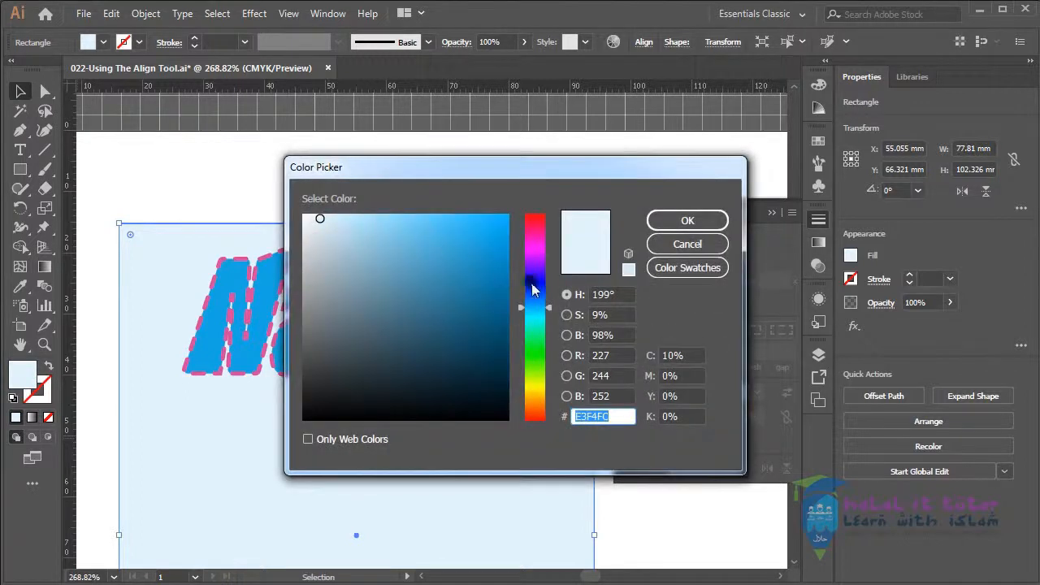
click(533, 256)
drag(325, 220, 383, 215)
click(535, 321)
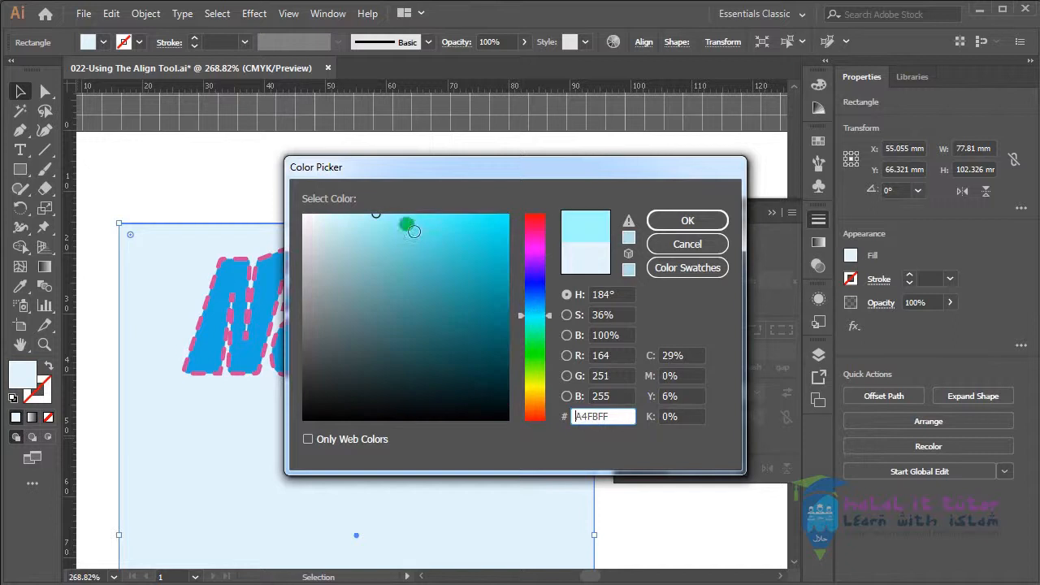
click(661, 220)
Step: Change the rectangle's fill to the muted grey-blue B1C9C9
click(418, 181)
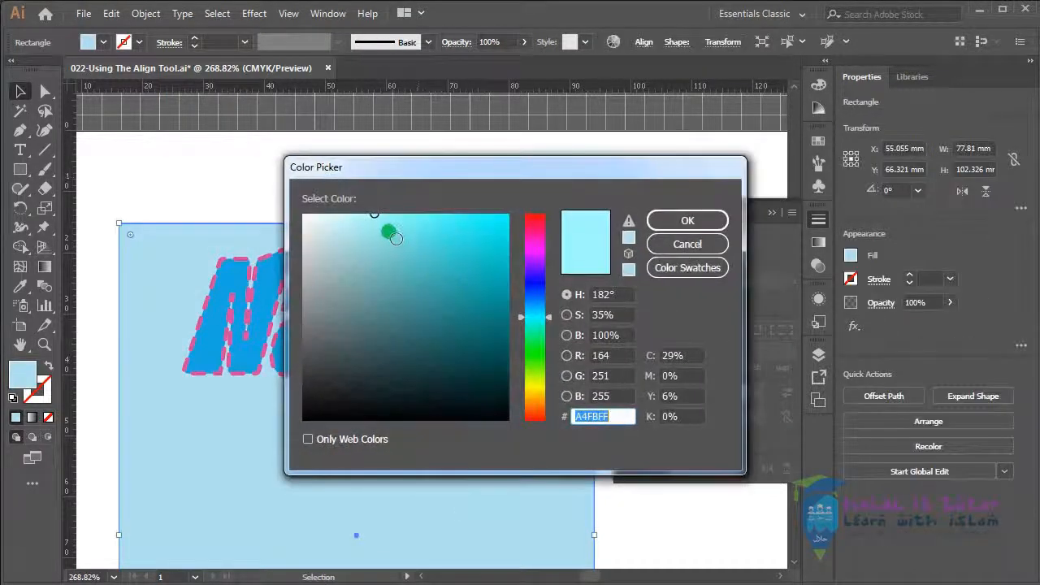
drag(390, 232, 335, 262)
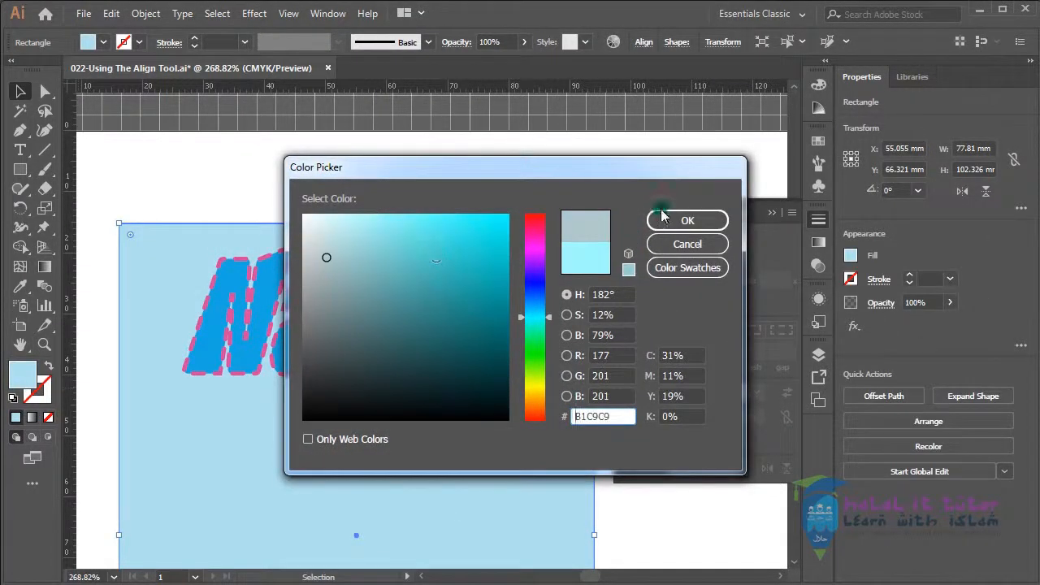
click(666, 221)
click(341, 177)
click(427, 476)
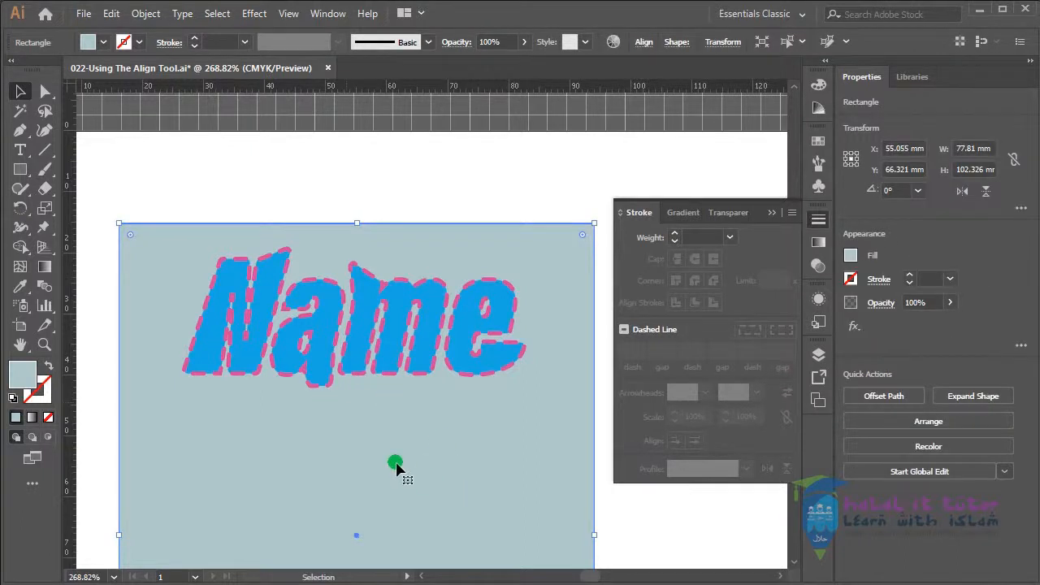
Step: Select the small Name group together with the grey-blue rectangle behind it
click(400, 370)
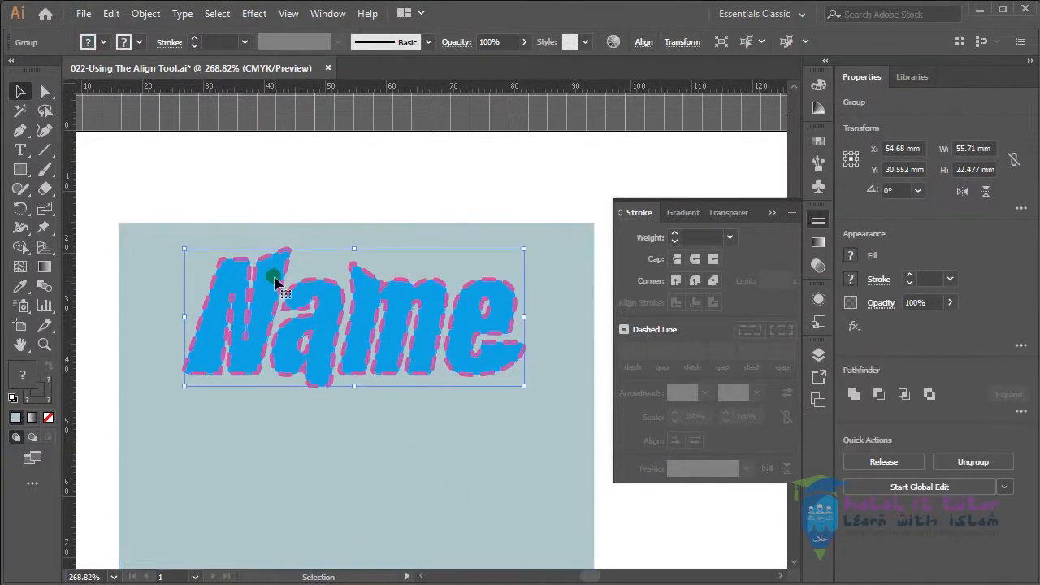
click(258, 472)
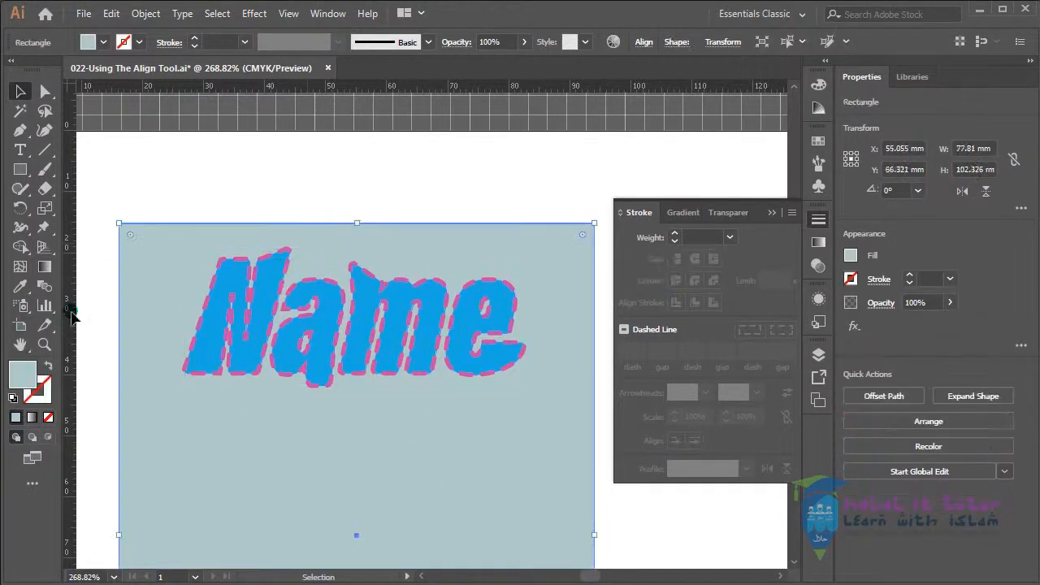
click(412, 367)
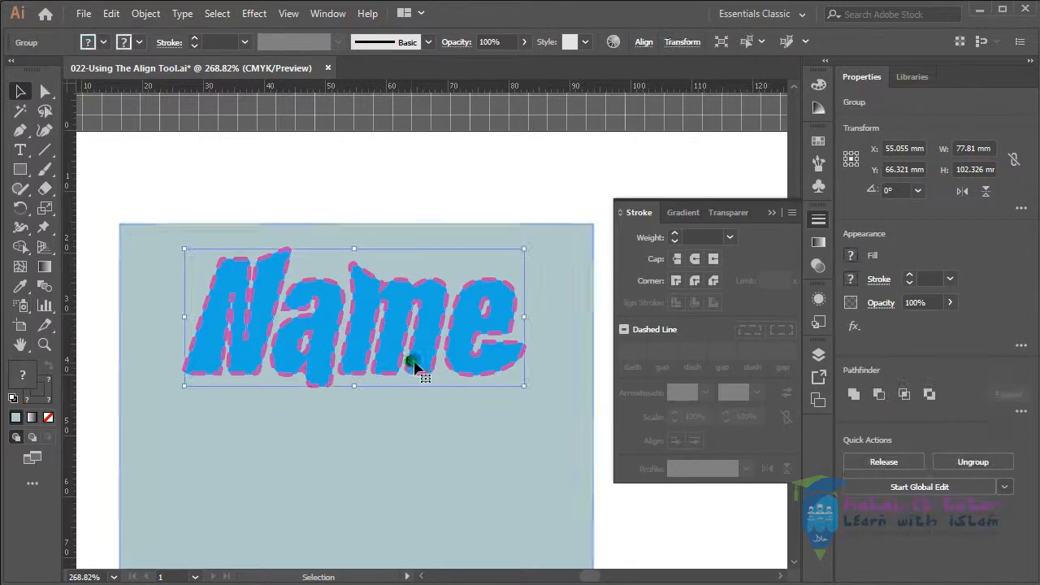
click(552, 181)
click(485, 374)
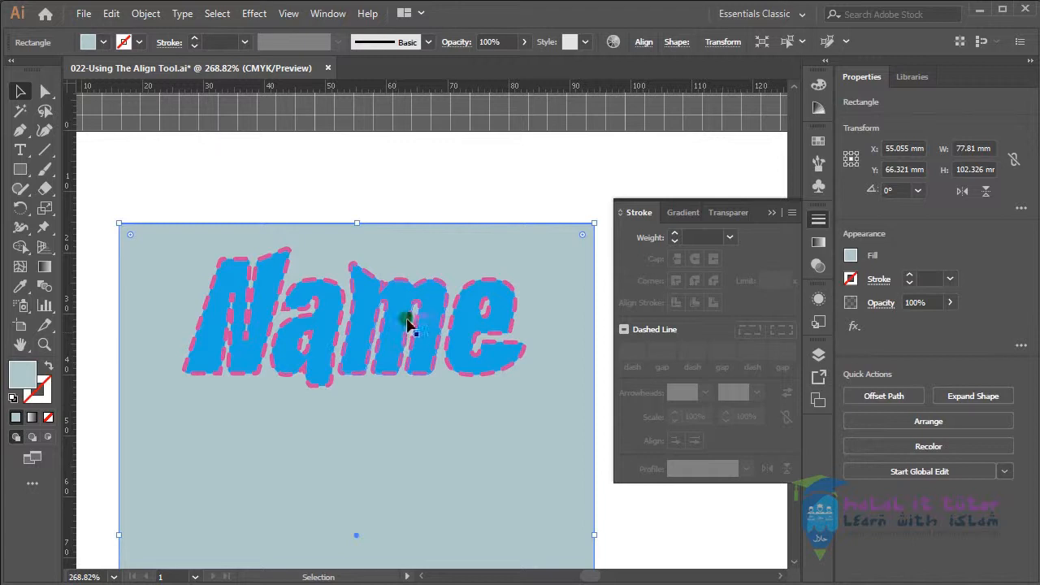
click(405, 276)
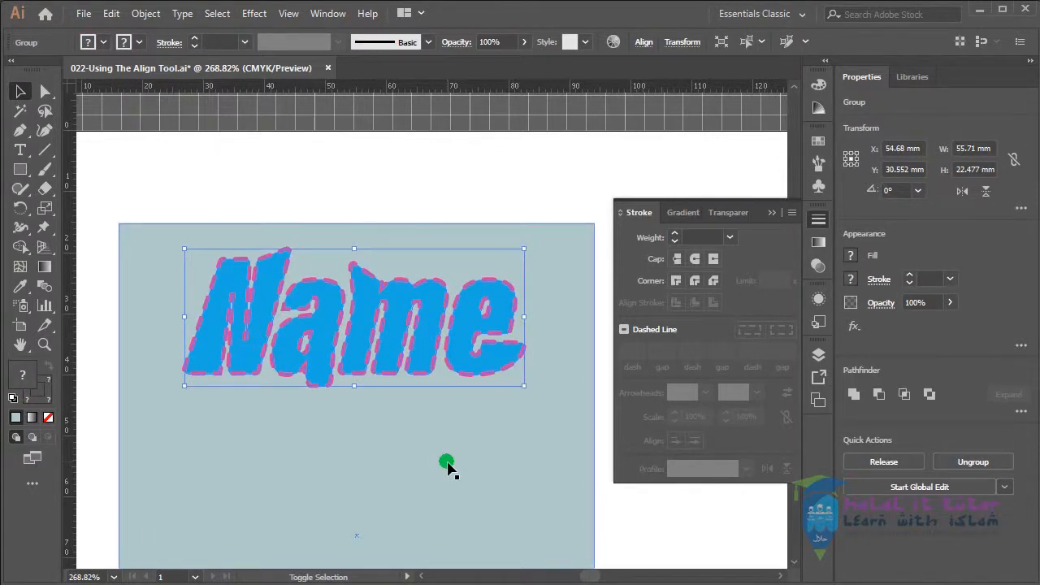
shift+click(499, 452)
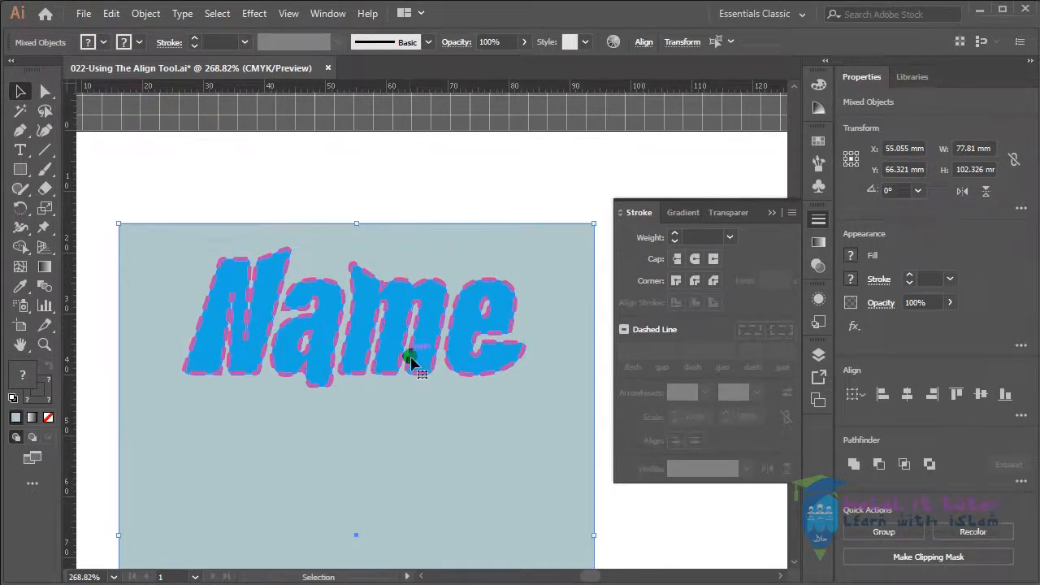
Step: Try moving the selected Name group and grey-blue rectangle together across the artboard, and undo the move
drag(398, 335, 526, 249)
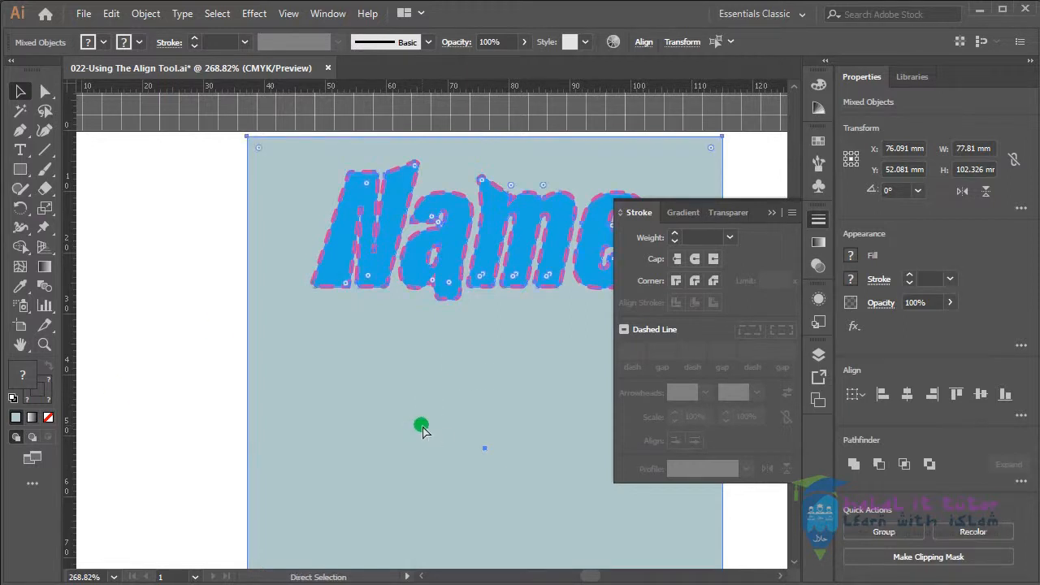
key(ctrl+z)
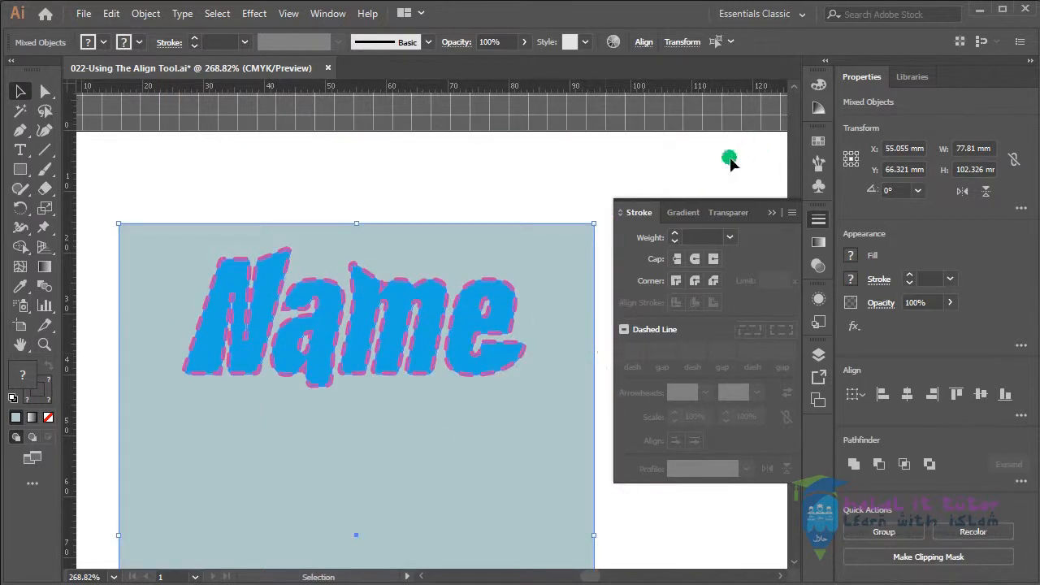
Step: Go through the object alignment options and align the Name group and rectangle on their horizontal centres
click(649, 45)
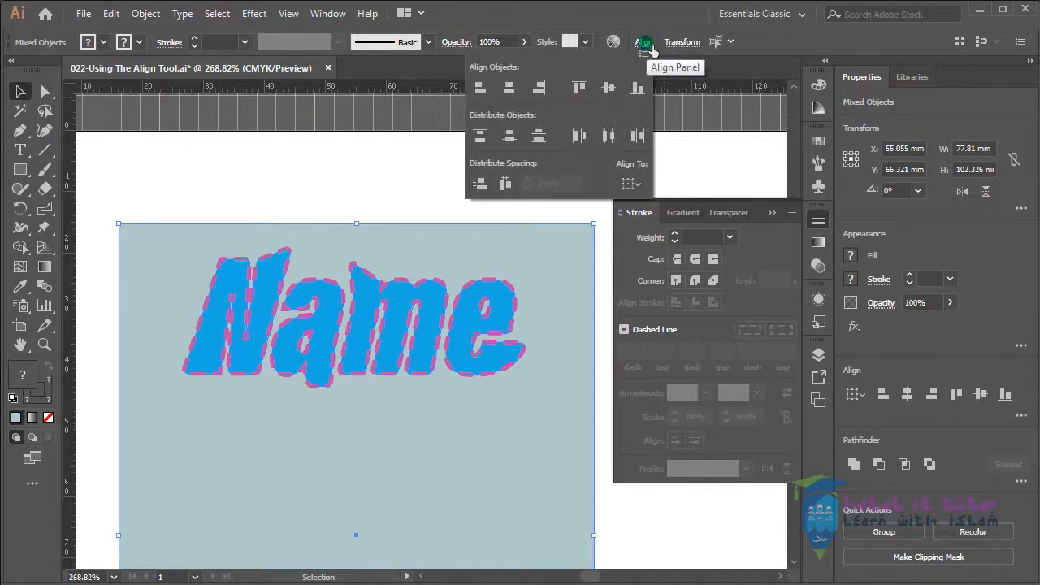
click(478, 89)
click(505, 89)
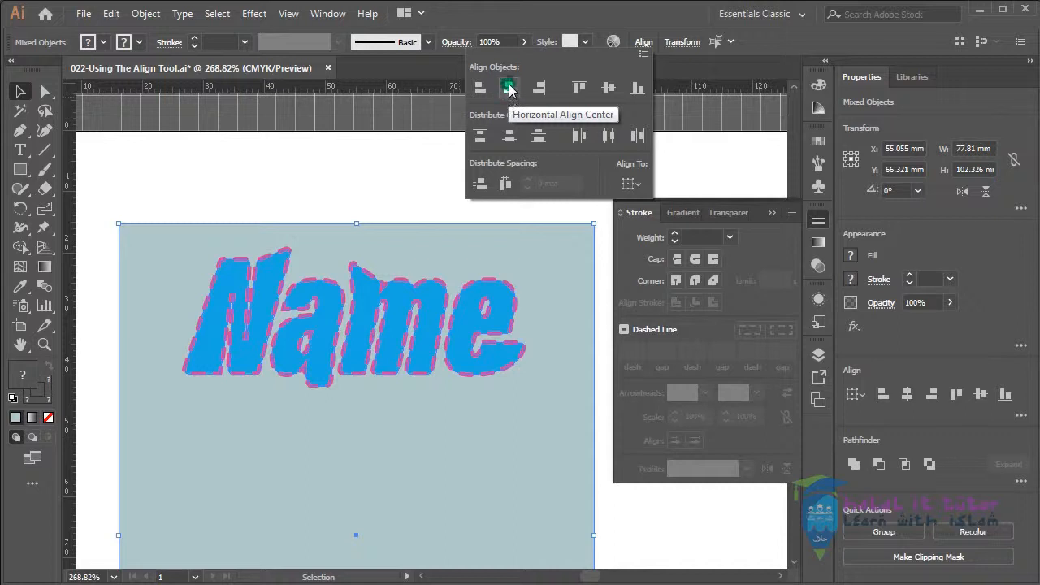
click(537, 91)
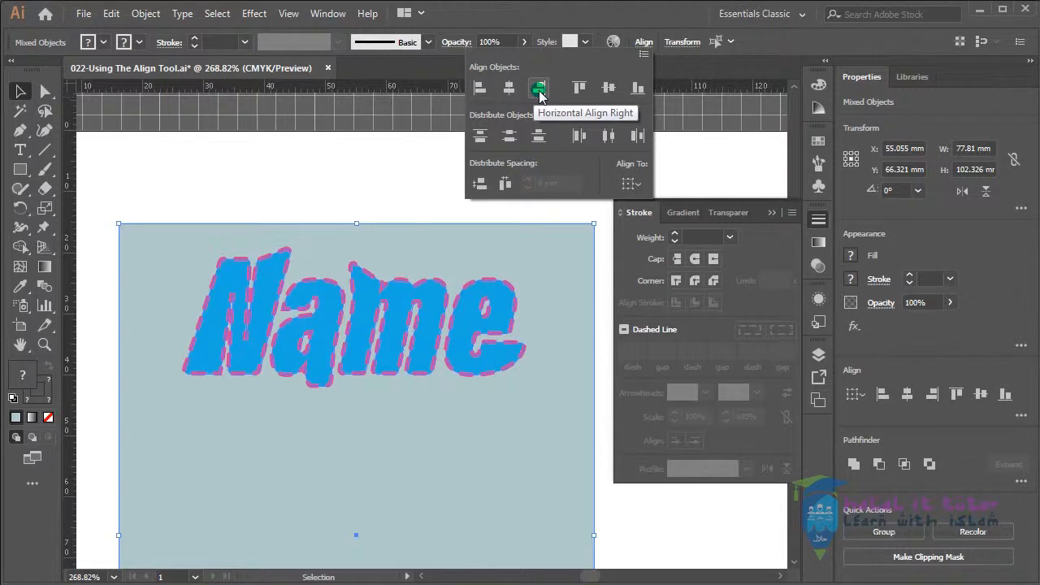
click(584, 91)
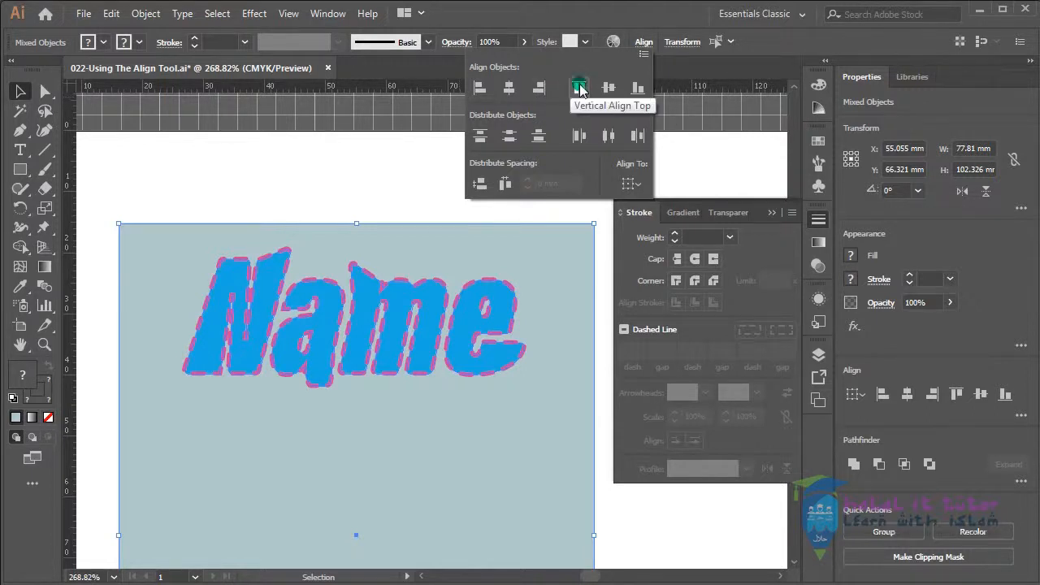
click(611, 90)
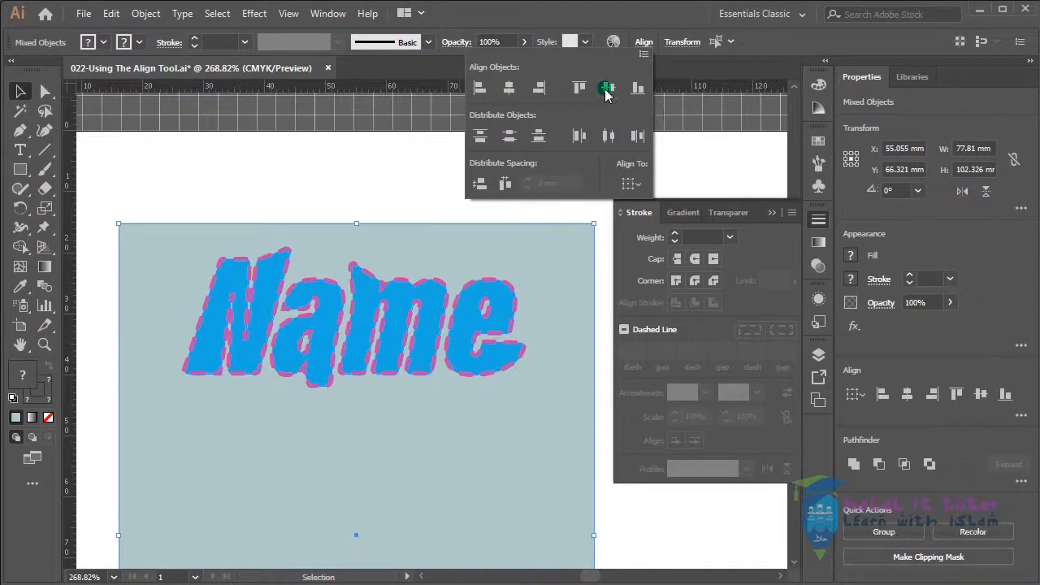
click(642, 93)
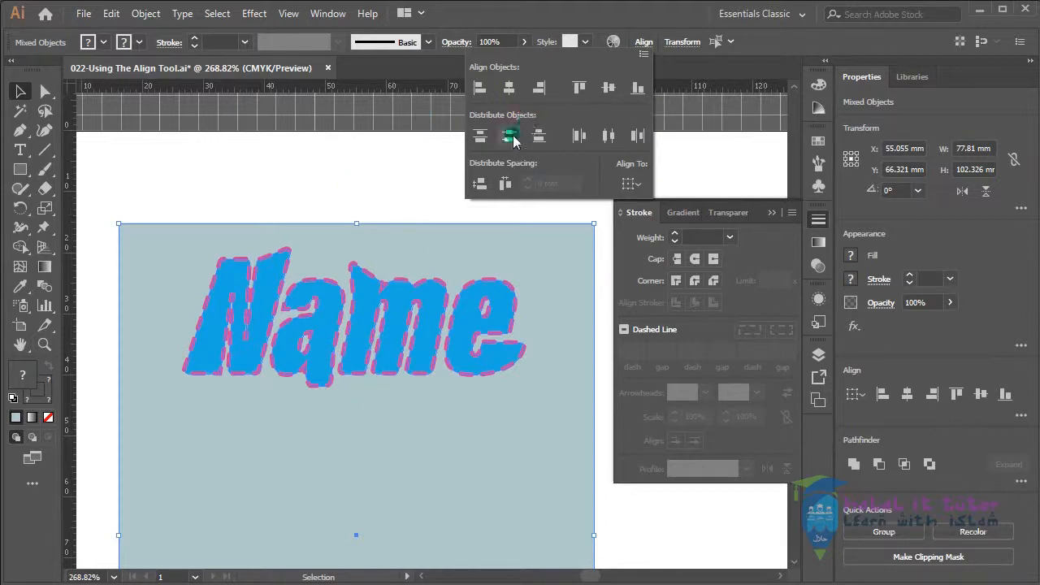
click(510, 89)
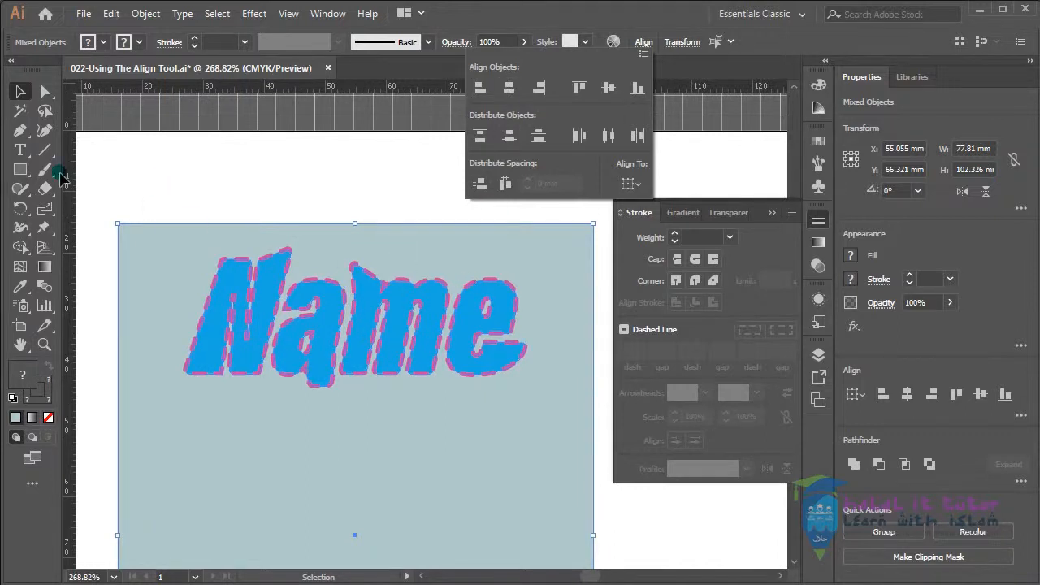
Step: Reselect the Name group with the rectangle and try horizontal left alignment followed by horizontal right alignment
click(243, 169)
click(636, 507)
click(446, 363)
click(378, 178)
drag(299, 191, 412, 358)
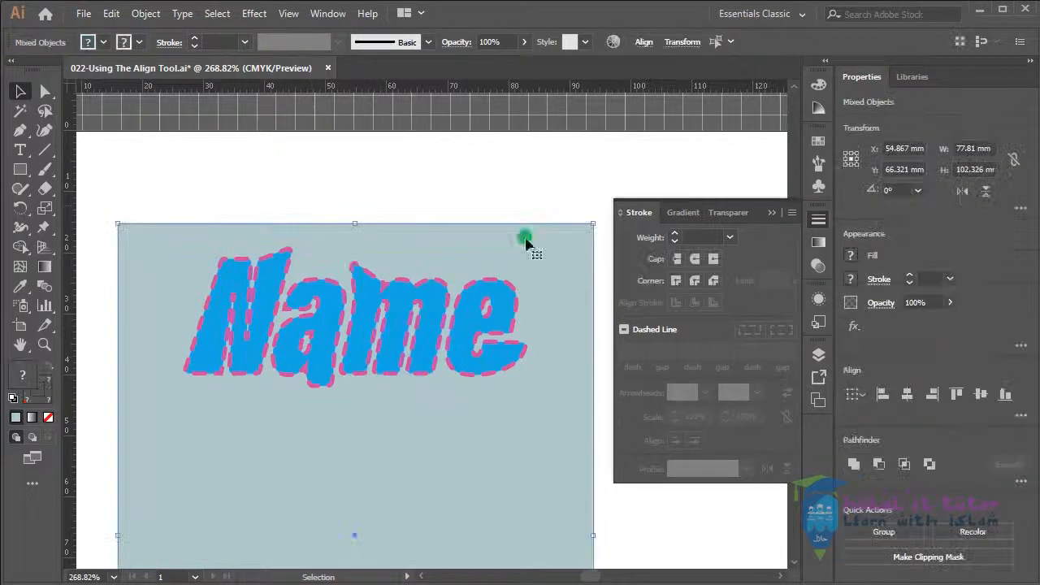
click(653, 47)
click(480, 87)
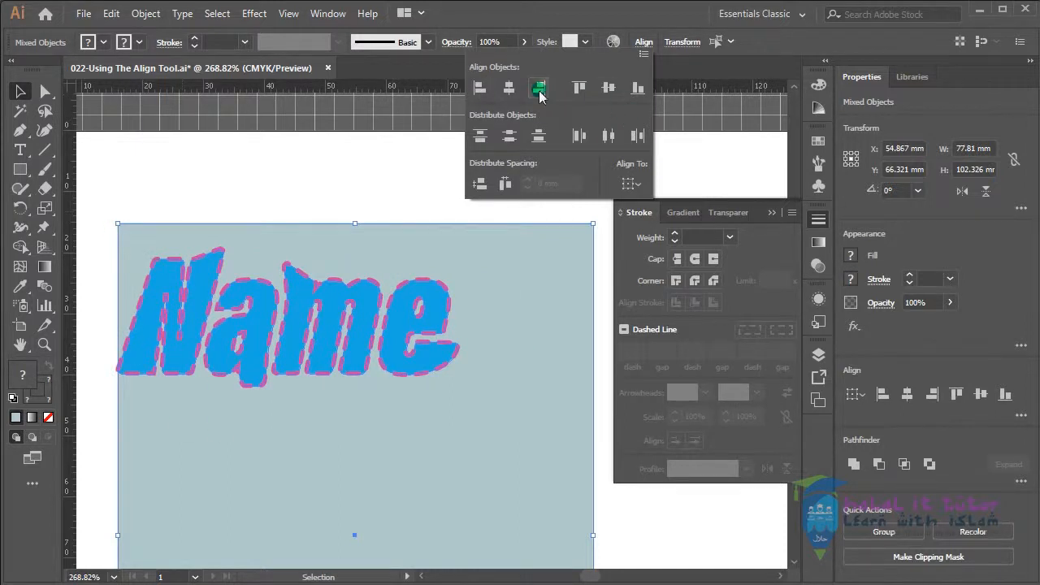
click(539, 87)
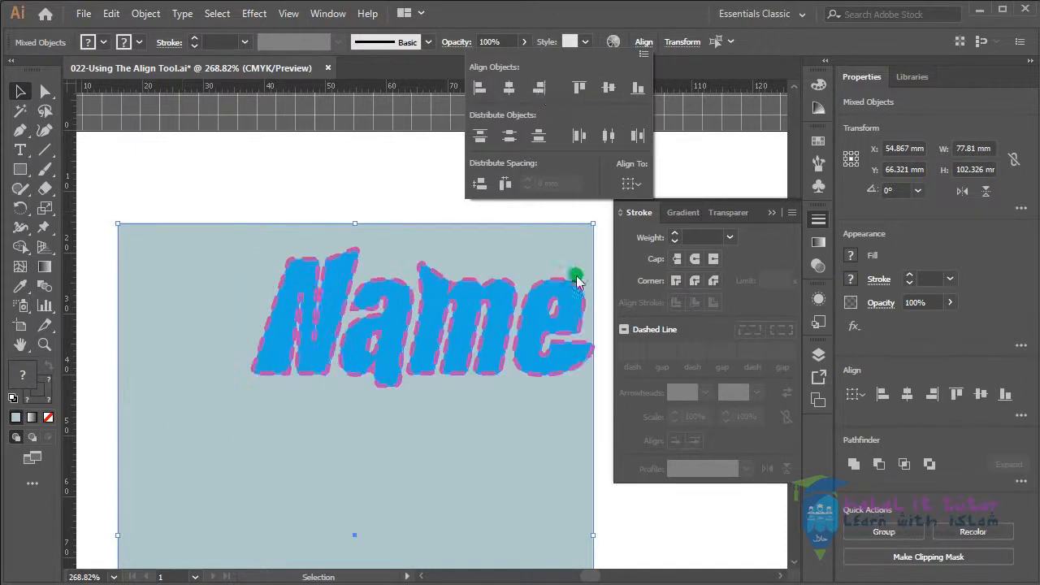
Step: Try vertical top, centre and bottom alignment on the selected Name group and rectangle, followed by horizontal centre alignment
click(579, 87)
click(599, 91)
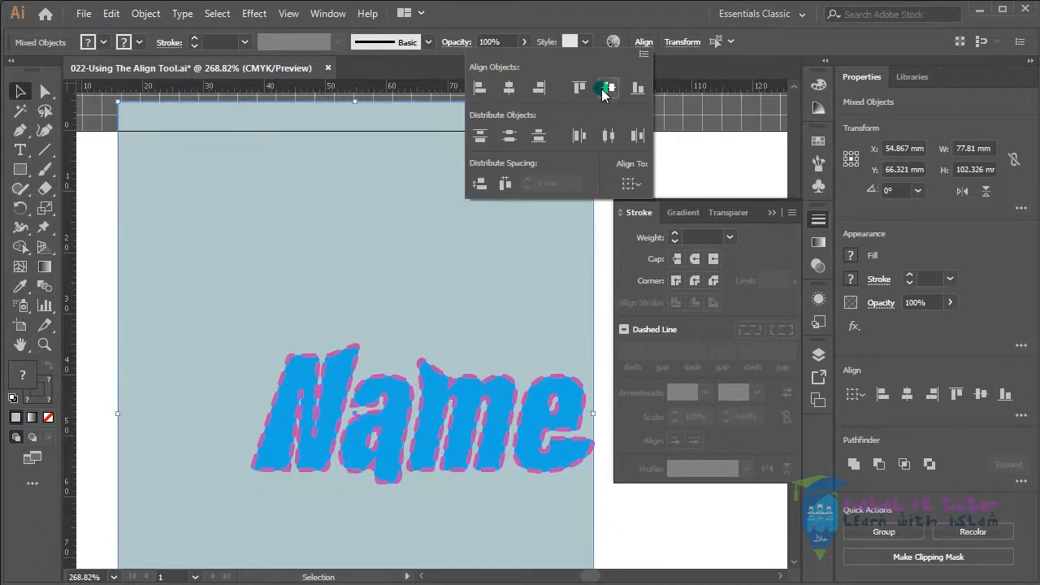
click(638, 89)
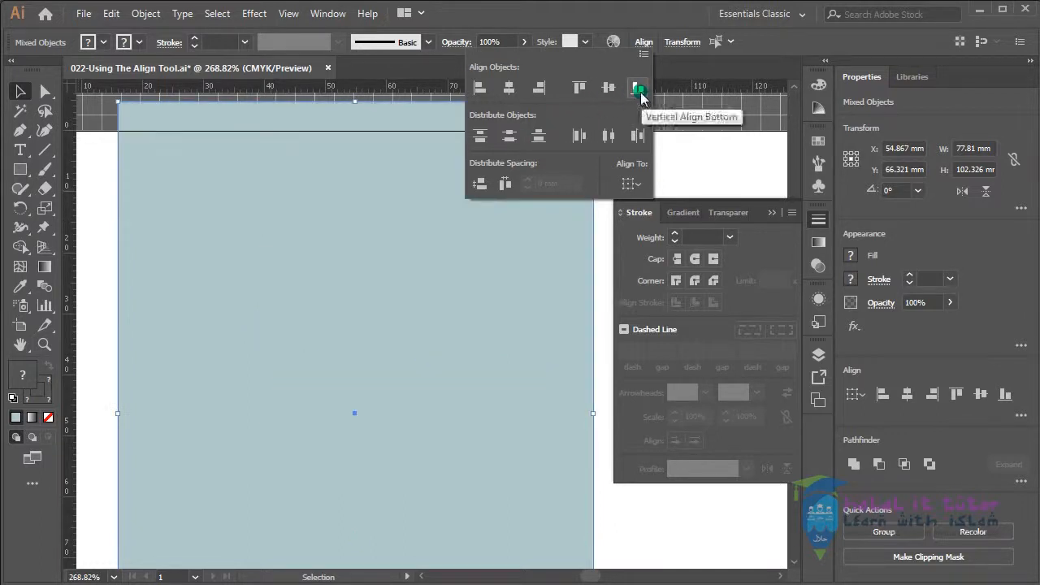
click(509, 88)
Step: Undo the vertical alignment trials and the horizontal right alignment of the Name group and rectangle
key(ctrl+z)
key(ctrl+z)
key(ctrl+z)
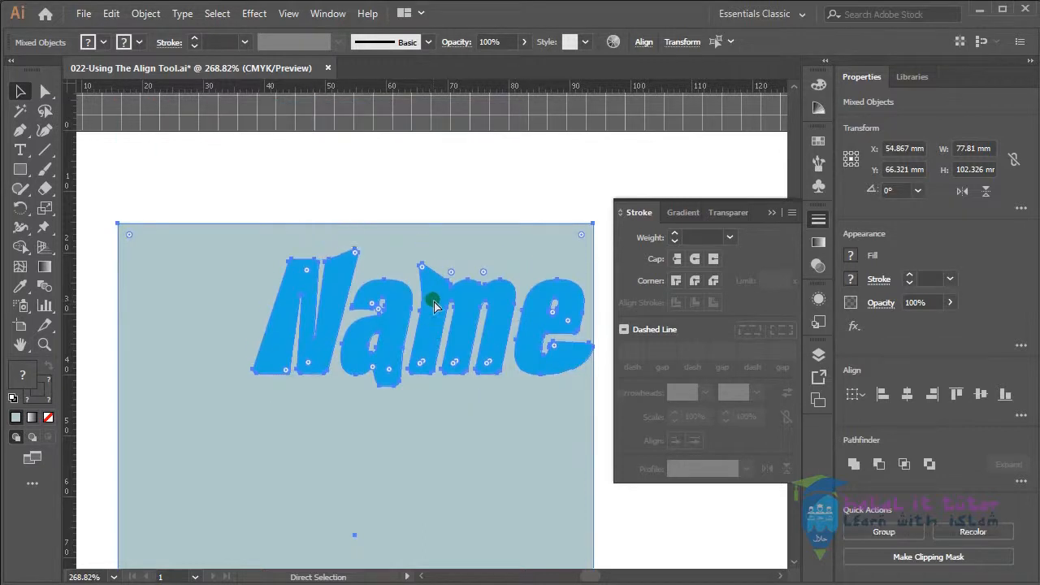
key(ctrl+z)
Step: Reselect the Name group and rectangle, centre them horizontally on each other, and deselect everything
click(363, 198)
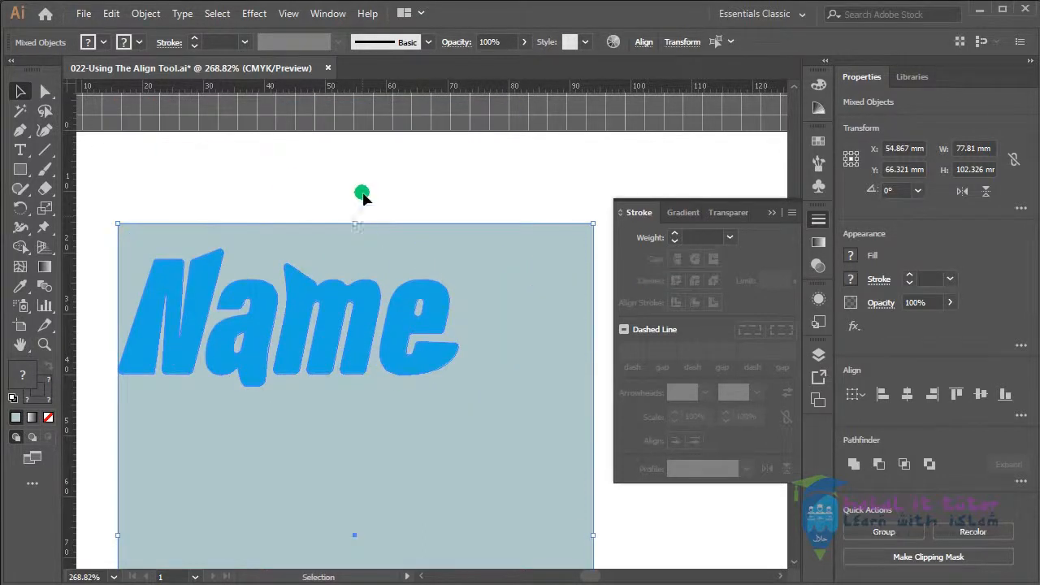
click(279, 185)
drag(301, 183, 380, 369)
click(643, 42)
click(511, 90)
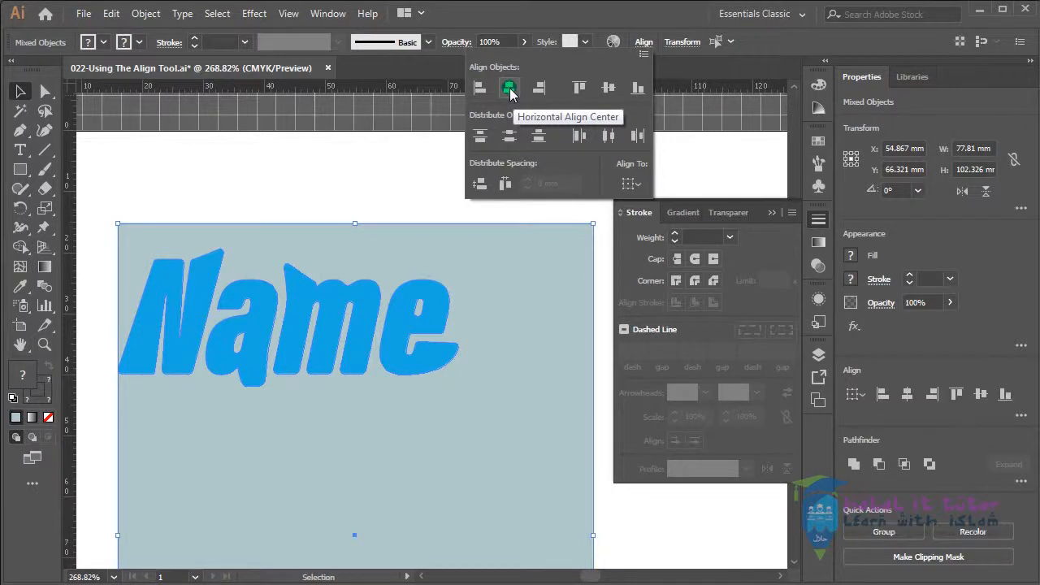
click(373, 203)
drag(501, 463, 558, 425)
click(579, 208)
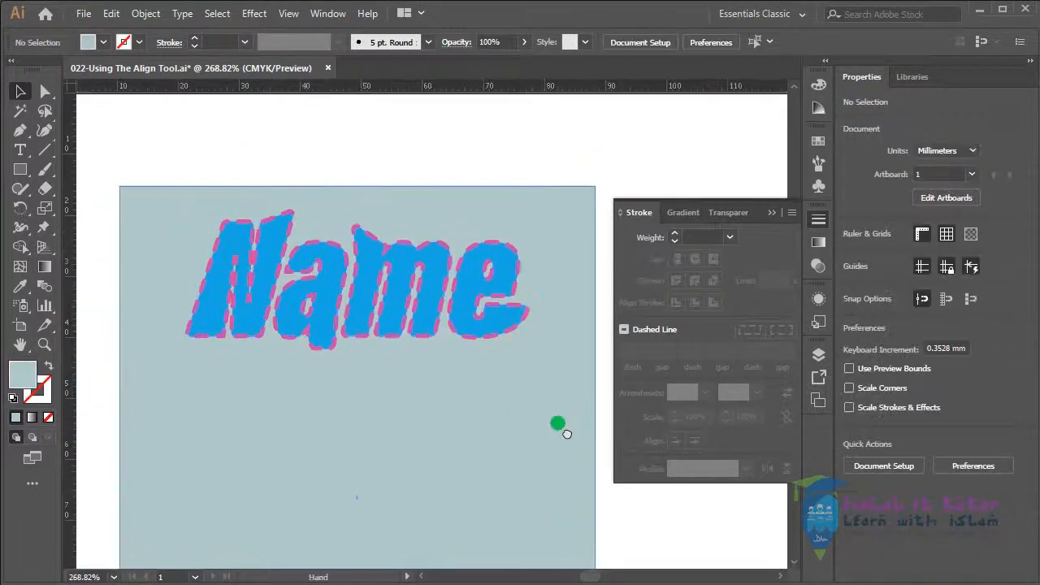